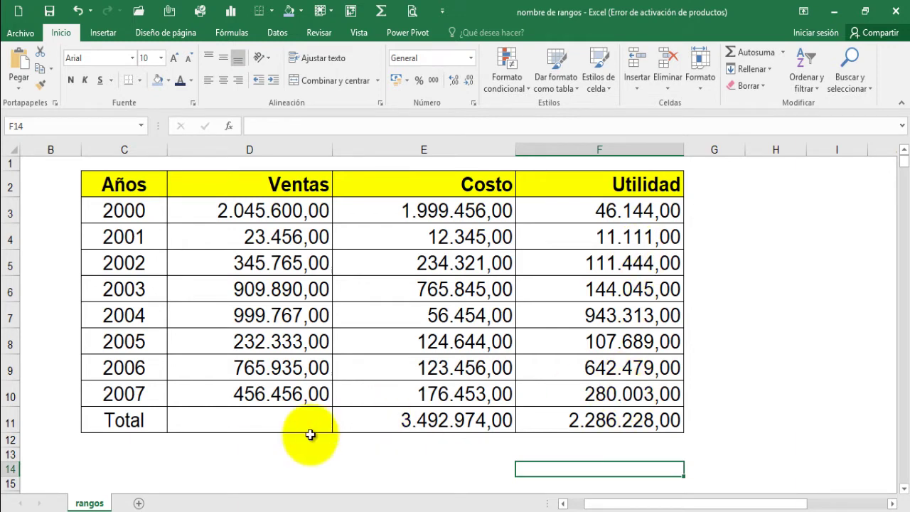
Inspect the sum formulas behind the Costo total in E11 and the Utilidad total in F11
left_click(443, 420)
left_click(601, 421)
left_click(443, 421)
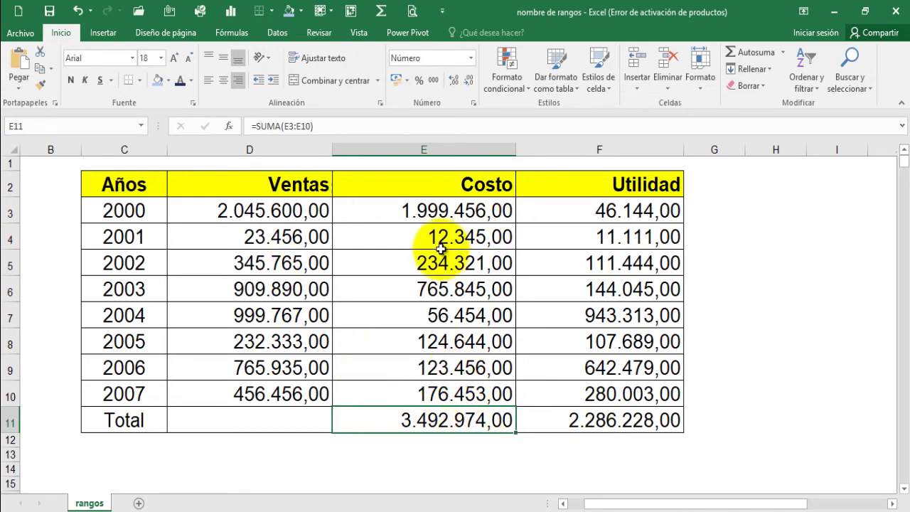
double_click(439, 420)
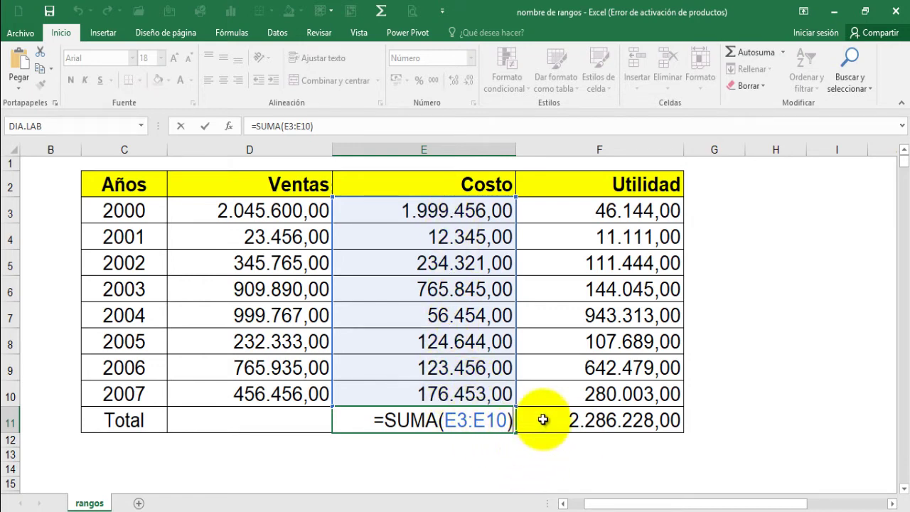
key("Return")
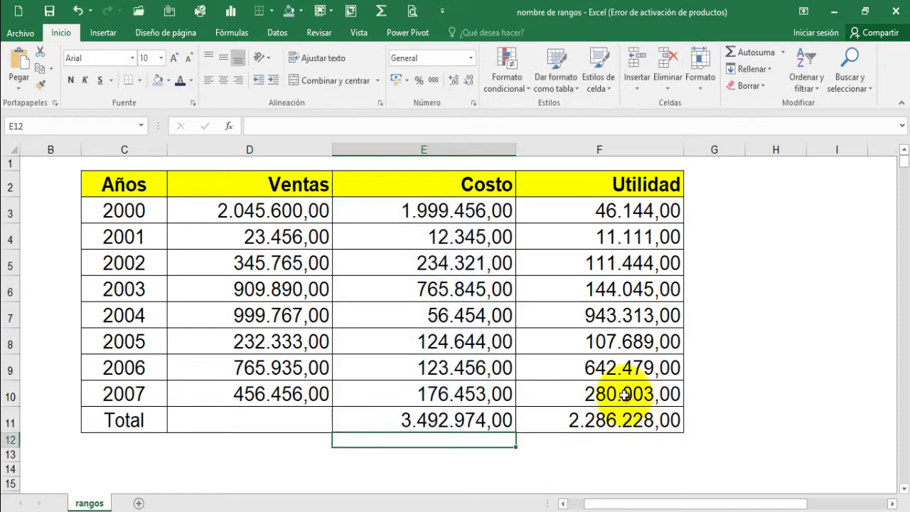
left_click(616, 421)
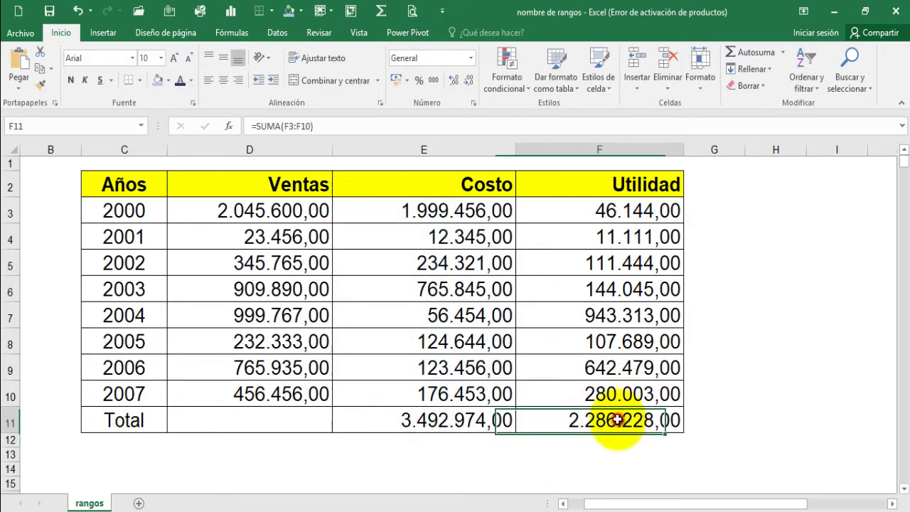
double_click(616, 421)
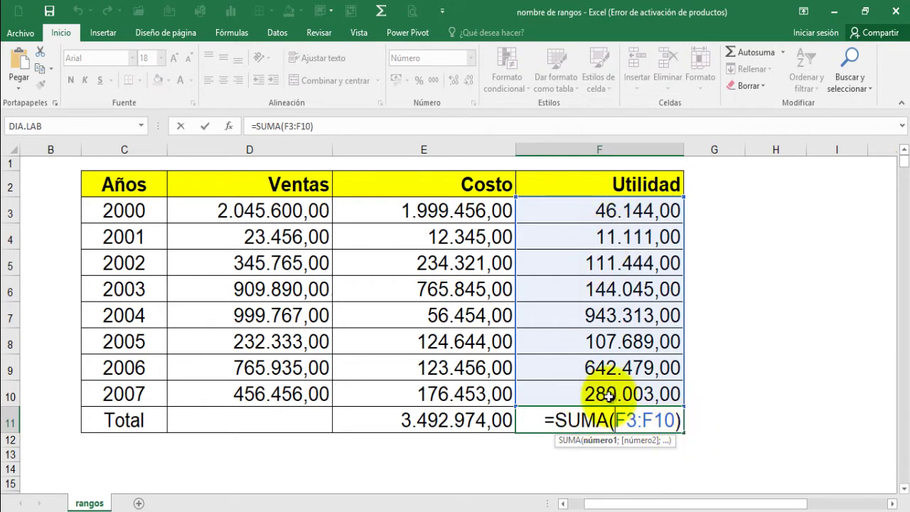
key("Return")
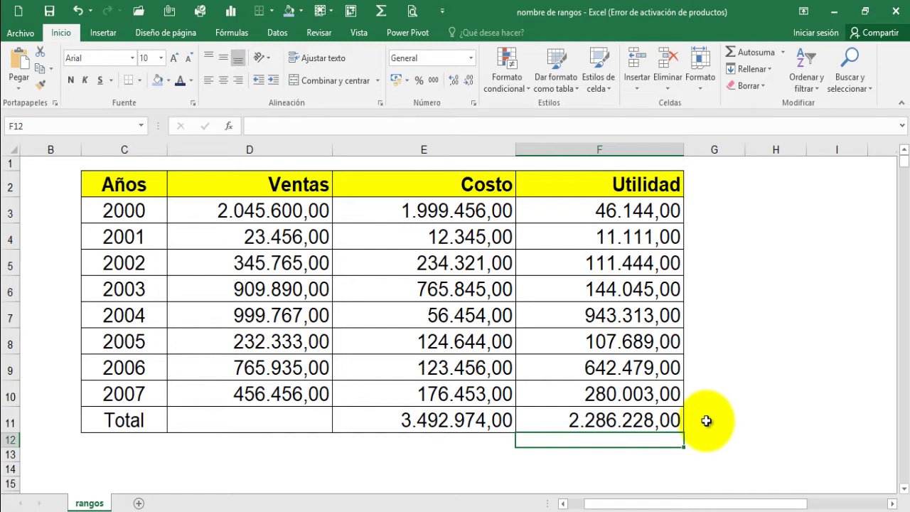
Review the yearly value ranges of the Costo, Utilidad and Ventas columns and the total cells below them
left_click(438, 213)
left_click_drag(438, 218, 439, 390)
left_click_drag(640, 211, 618, 390)
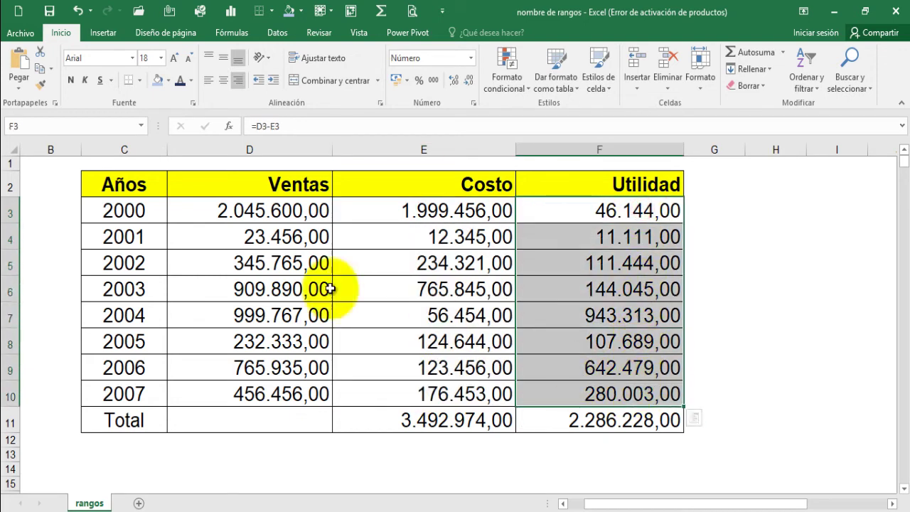
left_click_drag(281, 211, 294, 383)
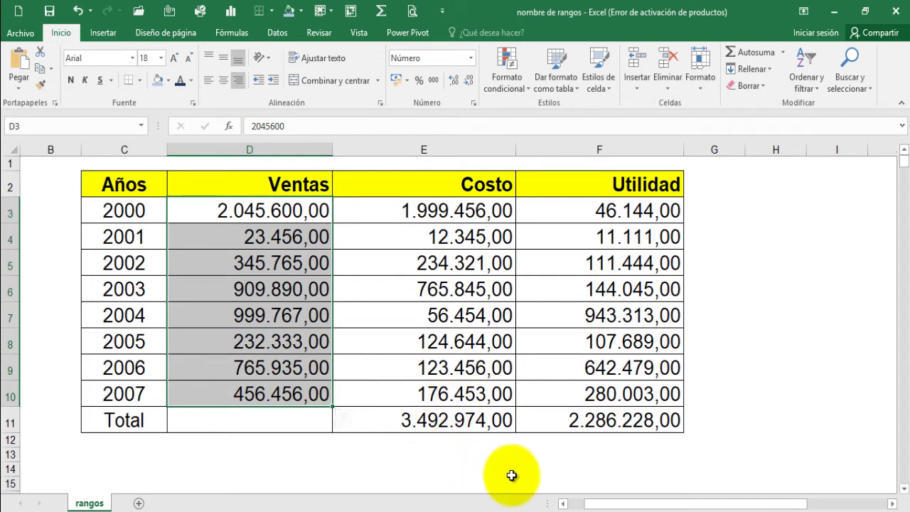
scroll(499, 441, "down", 1)
scroll(498, 437, "up", 1)
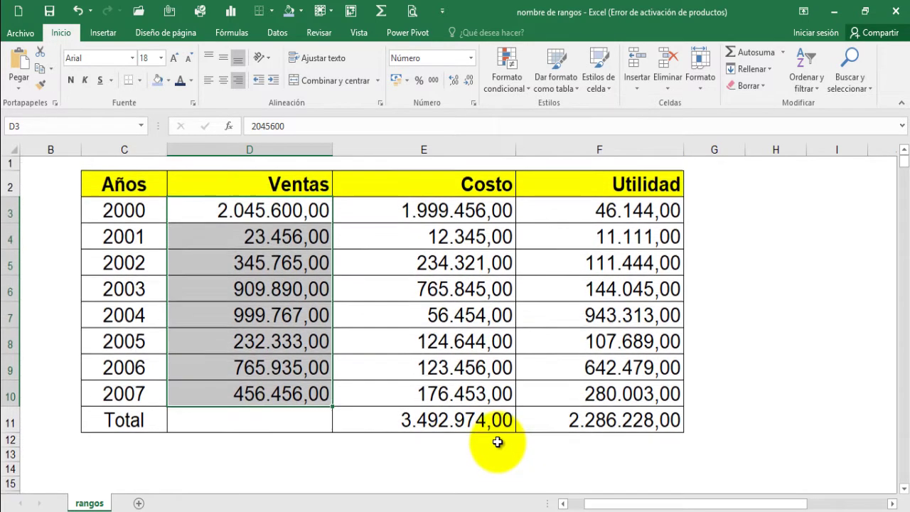
left_click(455, 416)
left_click(433, 455)
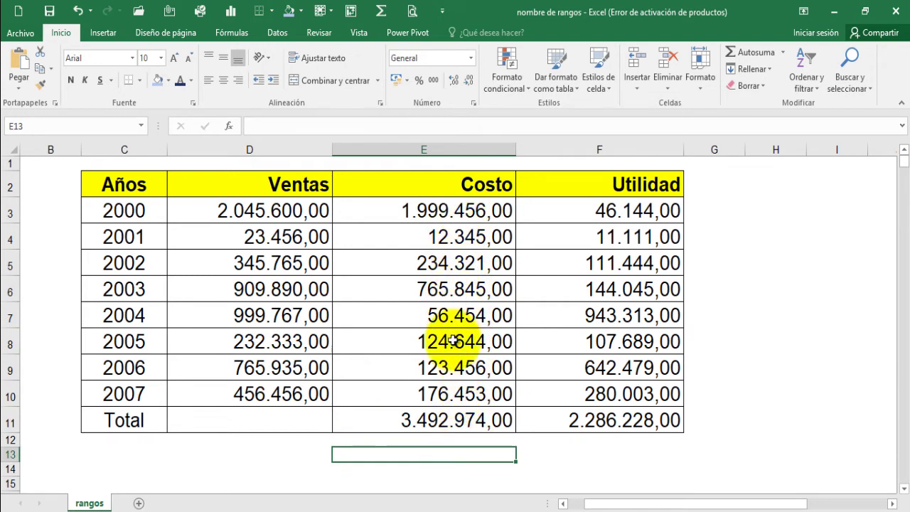
left_click(452, 214)
left_click_drag(451, 291, 454, 399)
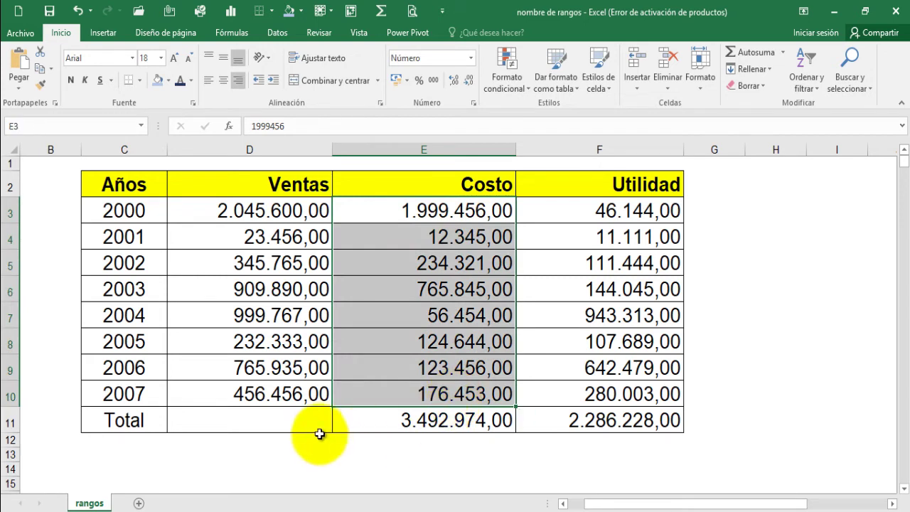
left_click(299, 413)
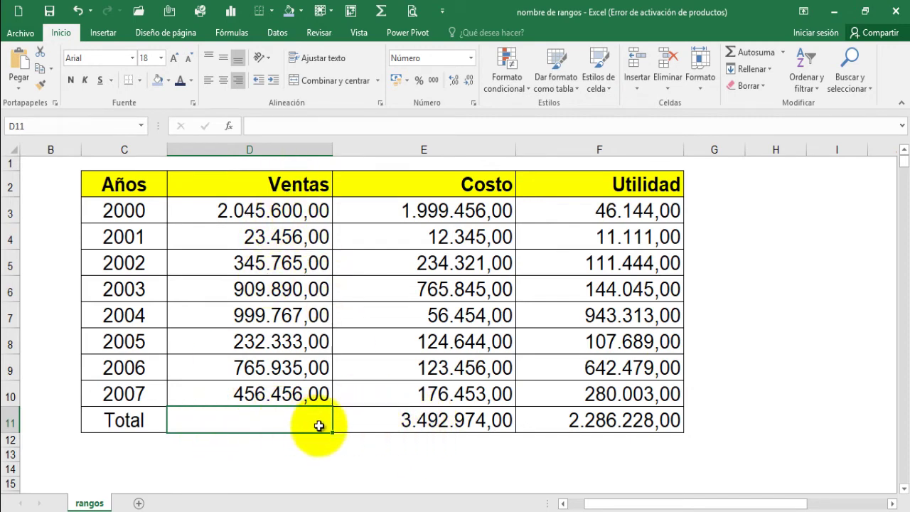
left_click(363, 467)
left_click(508, 456)
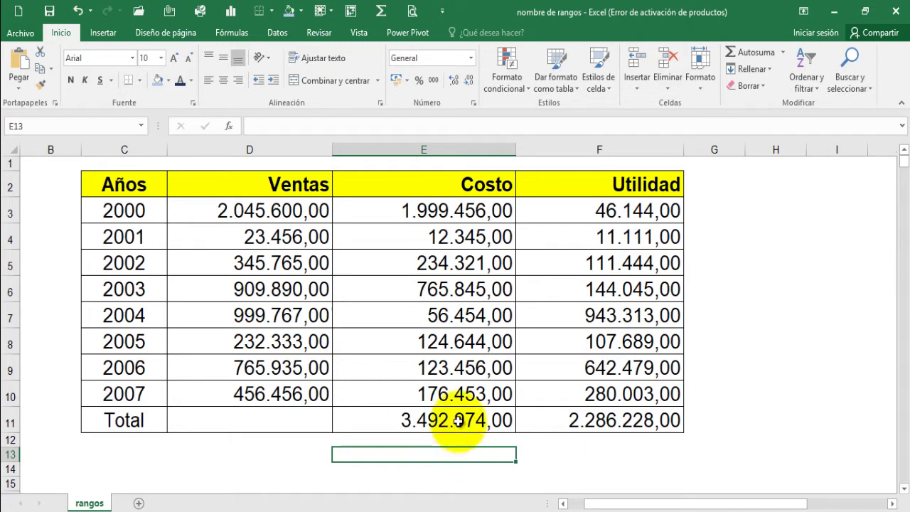
Check which cell range the Costo total formula in E11 refers to
left_click(458, 421)
double_click(427, 420)
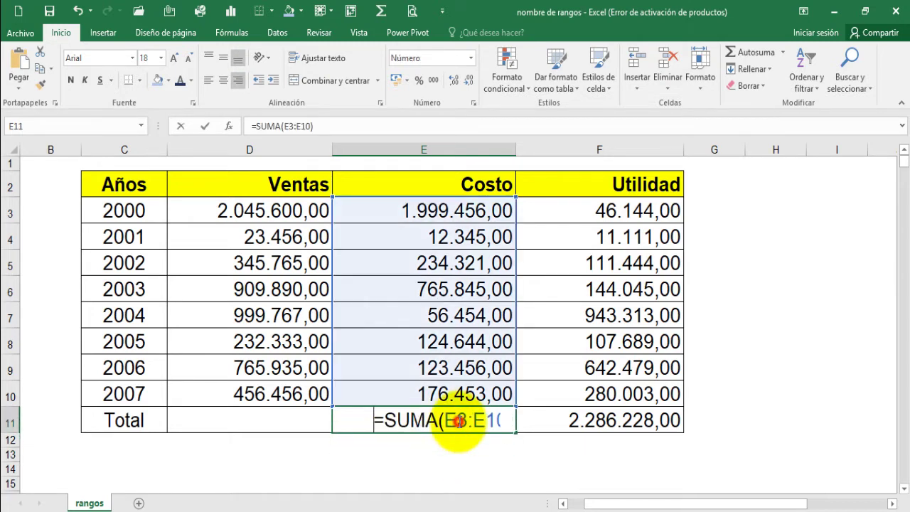
left_click(409, 455)
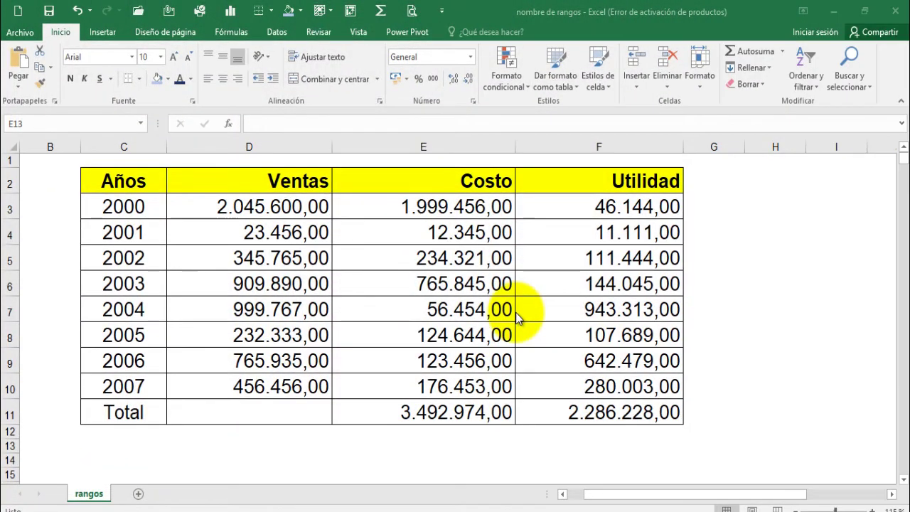
left_click(423, 413)
double_click(423, 412)
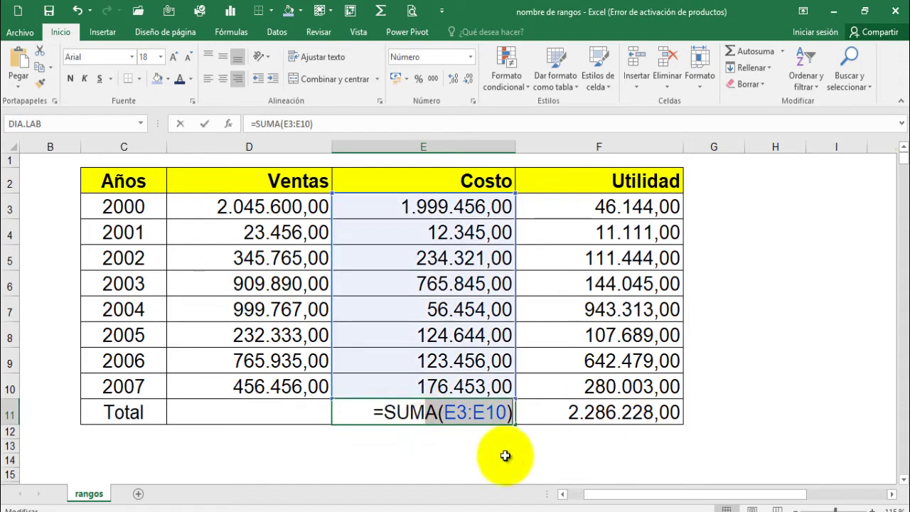
left_click(505, 456)
Delete the Costo and Utilidad totals from cells E11 and F11
left_click(420, 411)
key("Delete")
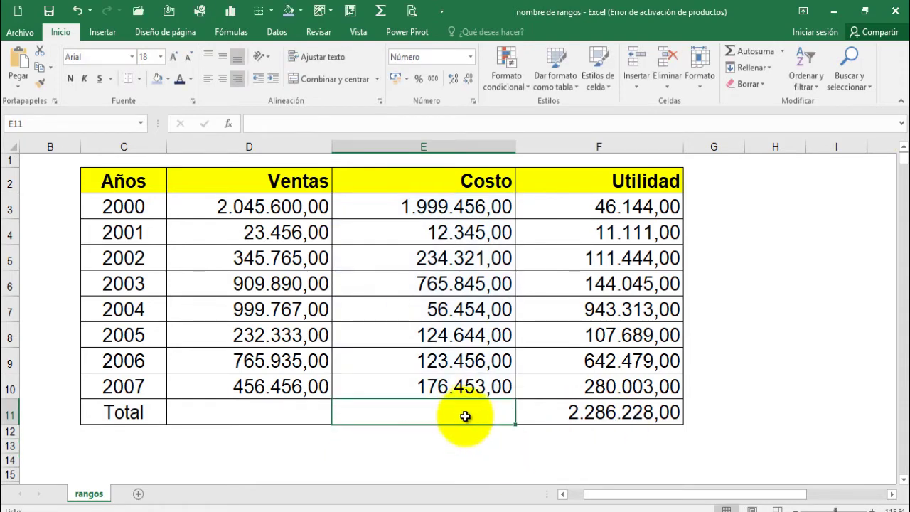
left_click(538, 418)
key("Delete")
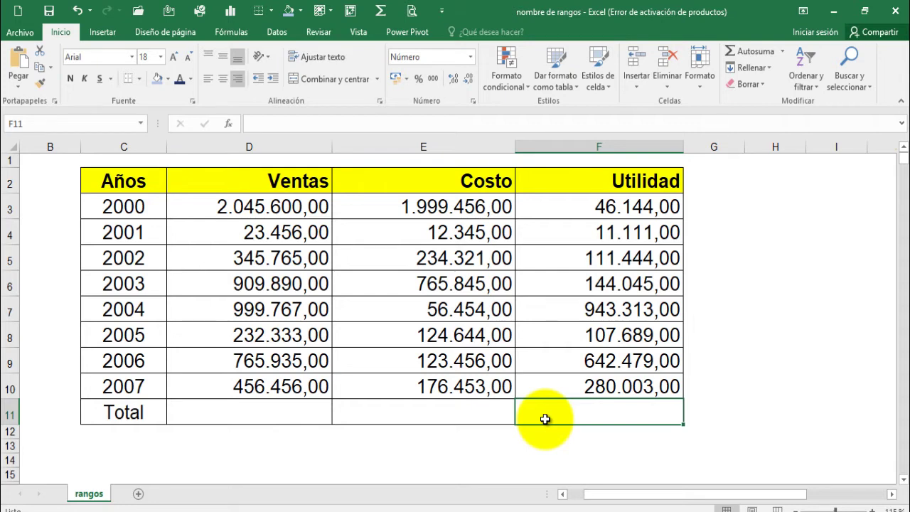
left_click(504, 444)
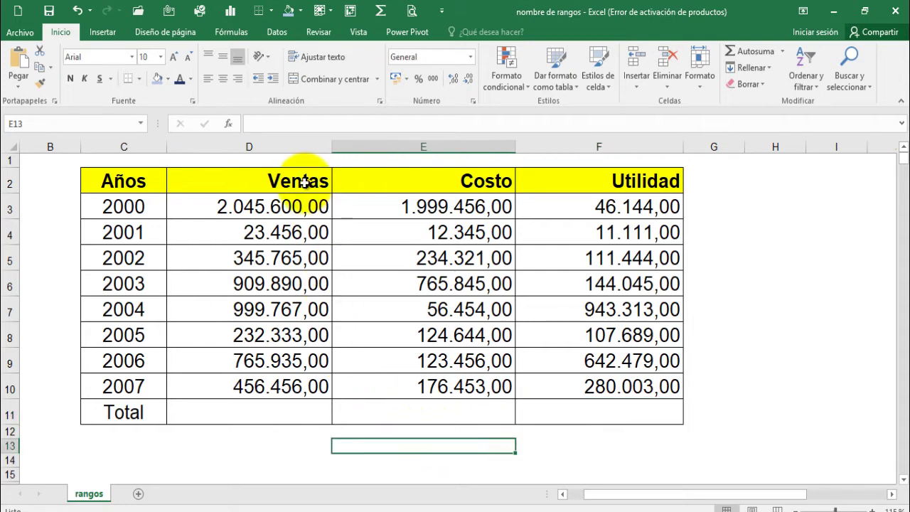
Start a new range name for the Ventas values in D3:D10 and name it ventas
left_click_drag(287, 198, 264, 390)
left_click(463, 461)
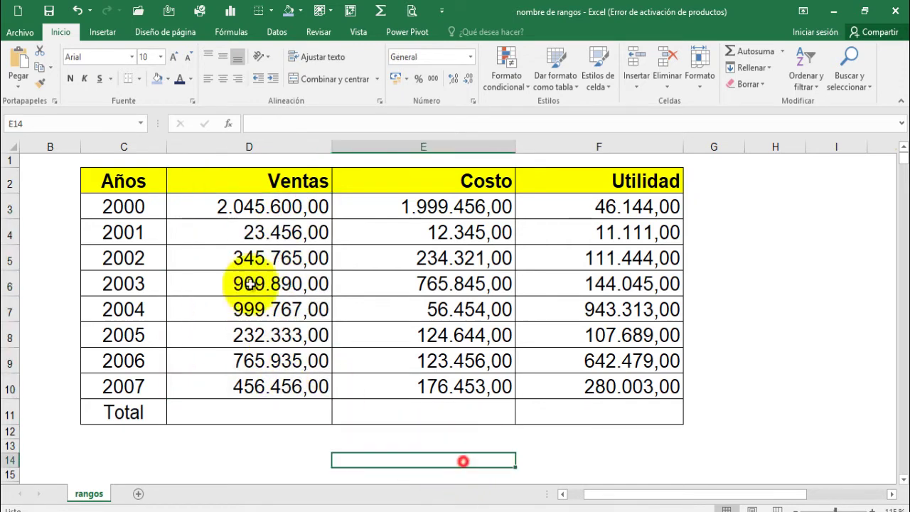
left_click_drag(274, 200, 292, 386)
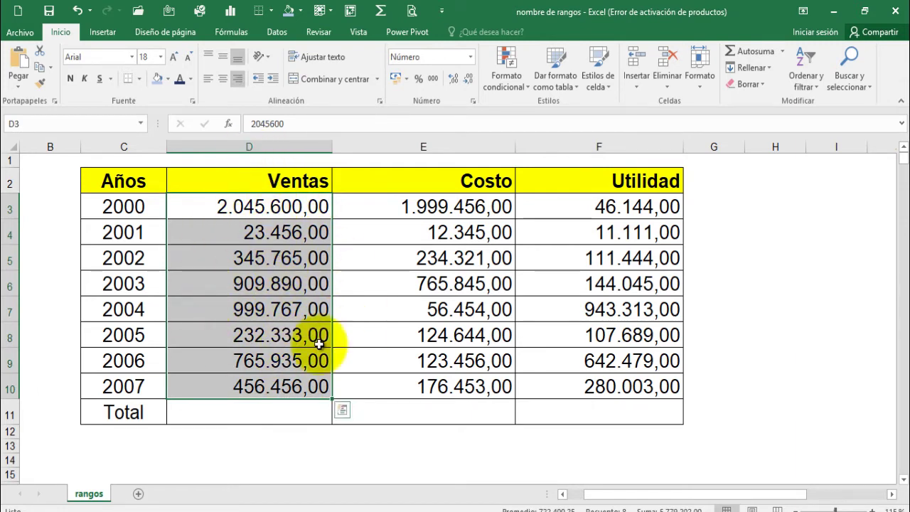
right_click(301, 265)
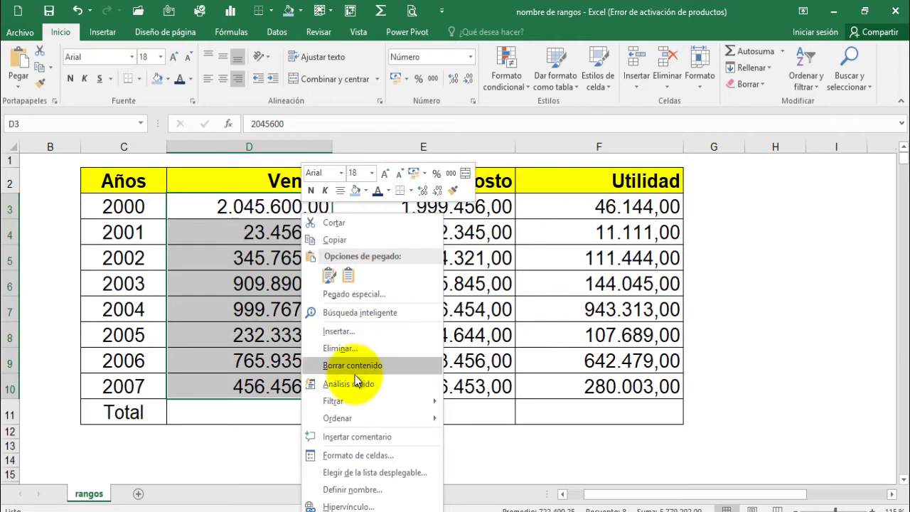
left_click(364, 496)
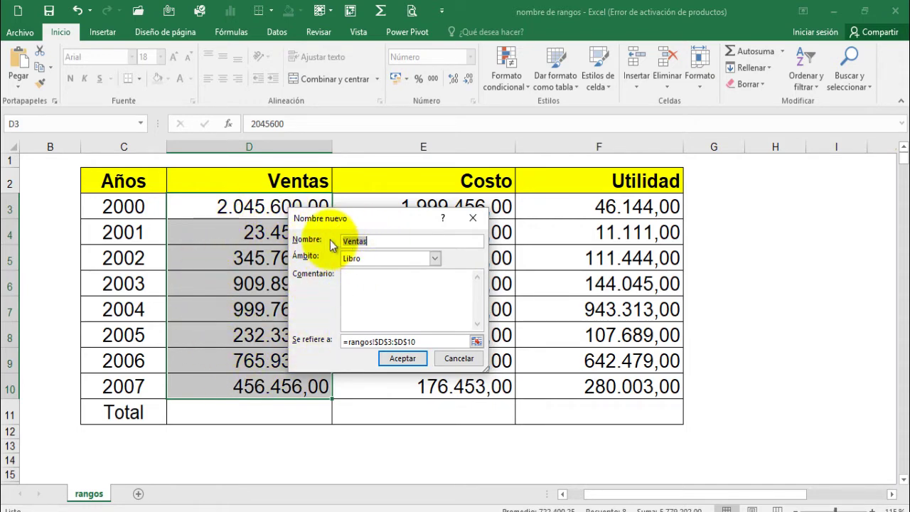
key("BackSpace")
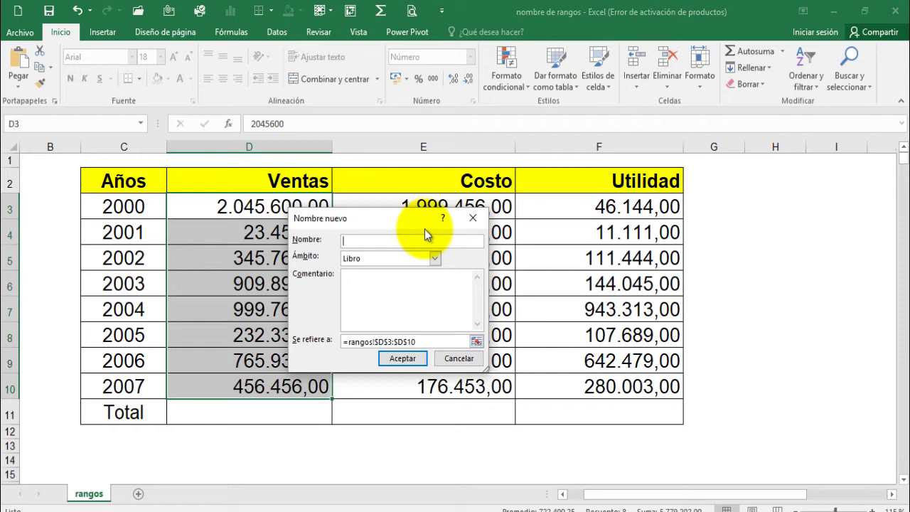
type("ventas")
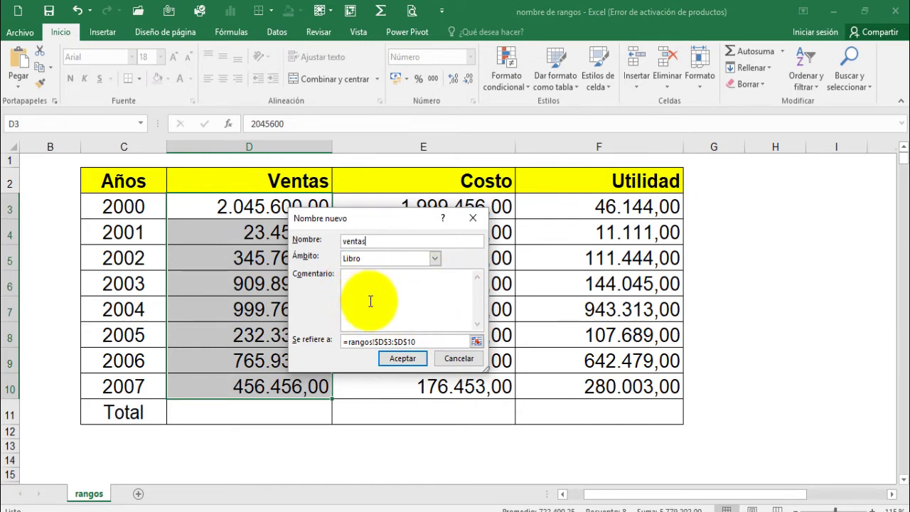
Add the comment "Este nombre corresponde al rango de celdas de las ventas desde año 2000 hasta el año 2007" and save the name
left_click(355, 277)
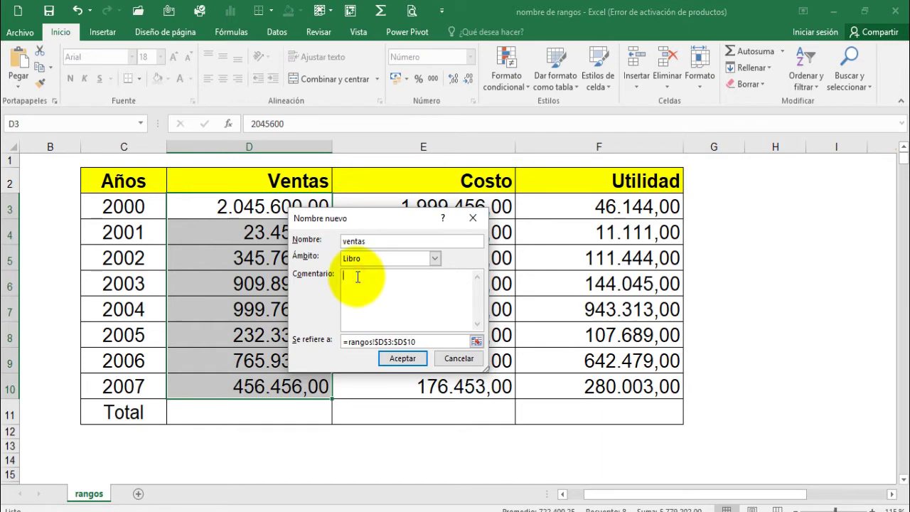
type("Este nombre correspond")
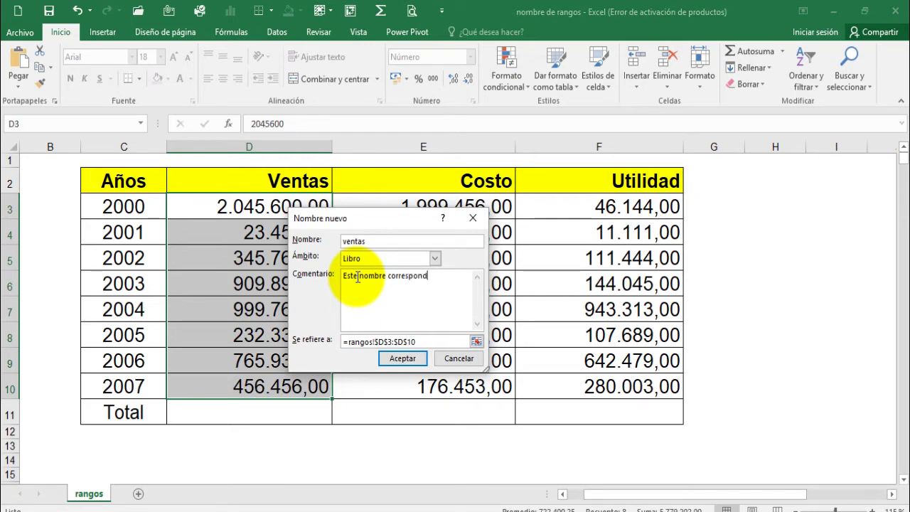
type("e al rango de celdas de")
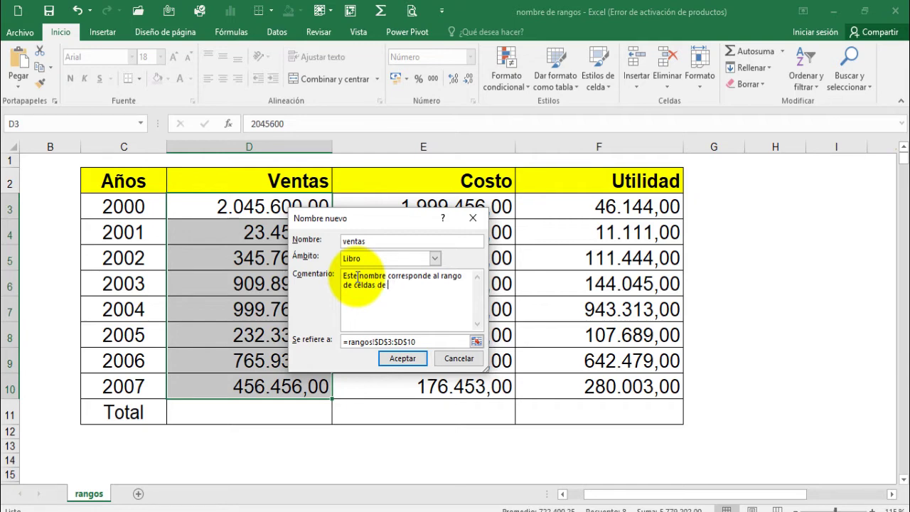
type("laslas ventas desde año")
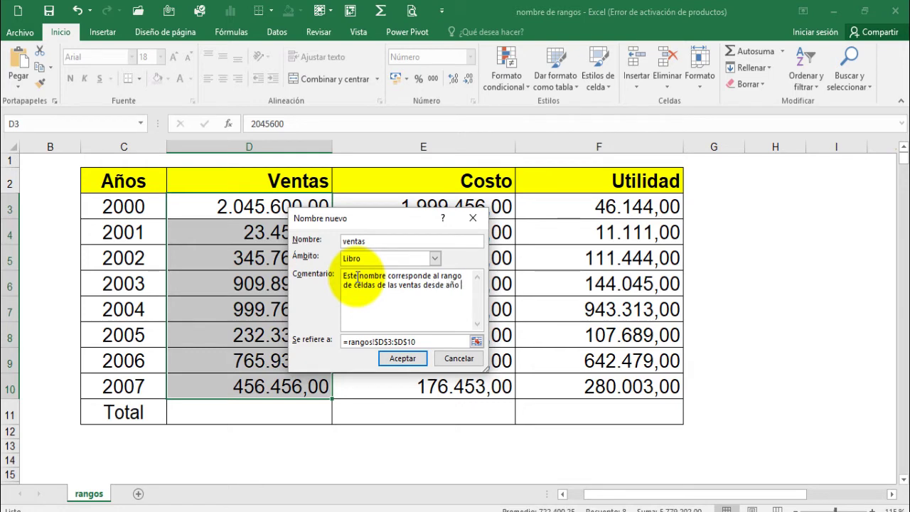
type(" 200")
key("BackSpace")
key("BackSpace")
type("00 hasta el año 2007")
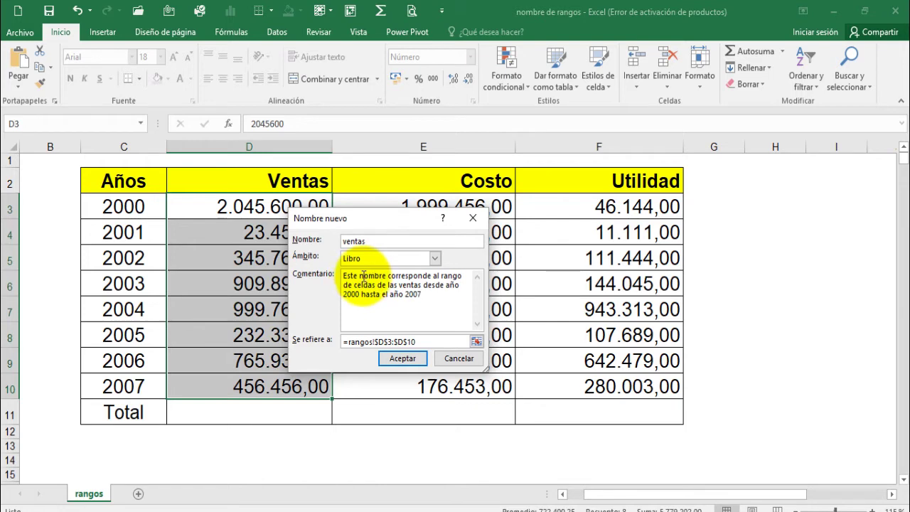
left_click(402, 359)
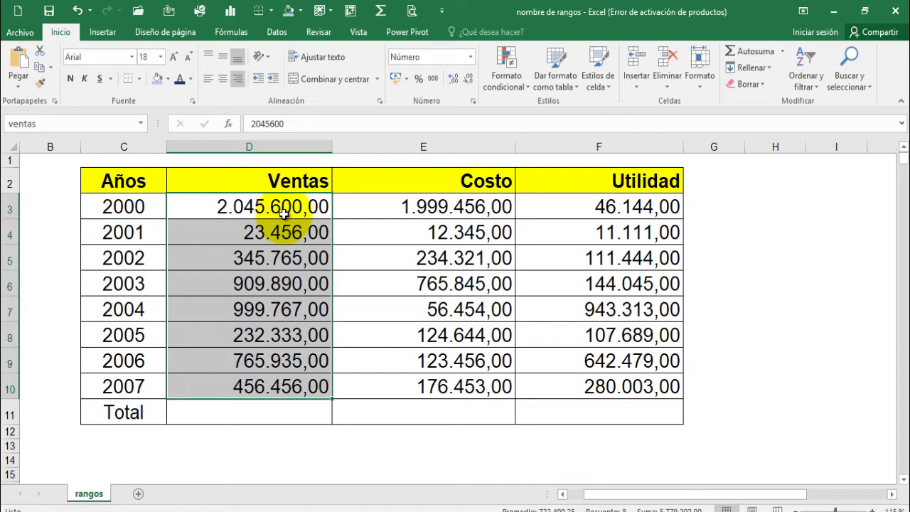
Define the name Costos for the Costo values in E3:E10, with workbook scope
left_click(550, 261)
left_click(436, 212)
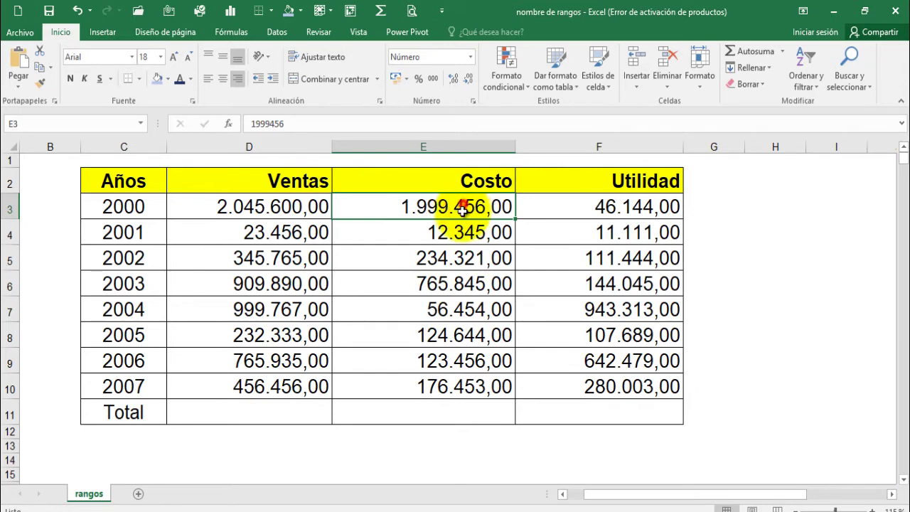
left_click_drag(472, 211, 472, 389)
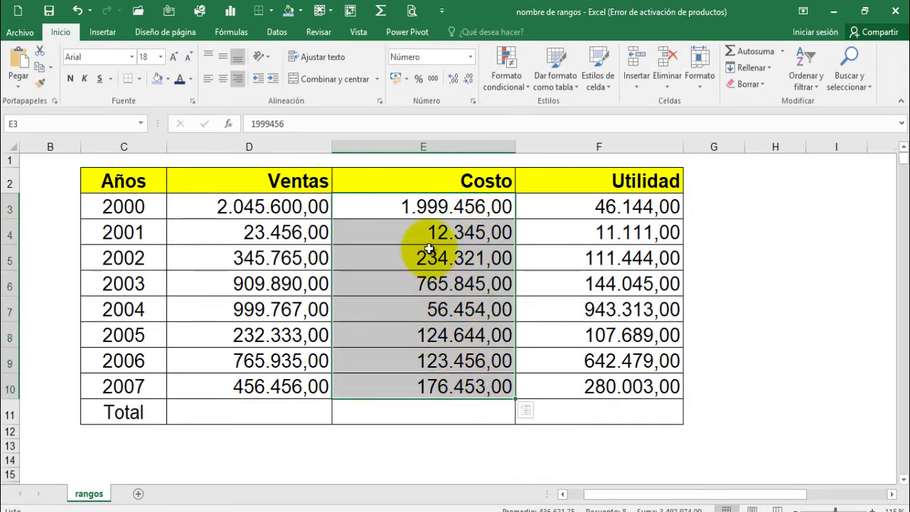
right_click(424, 209)
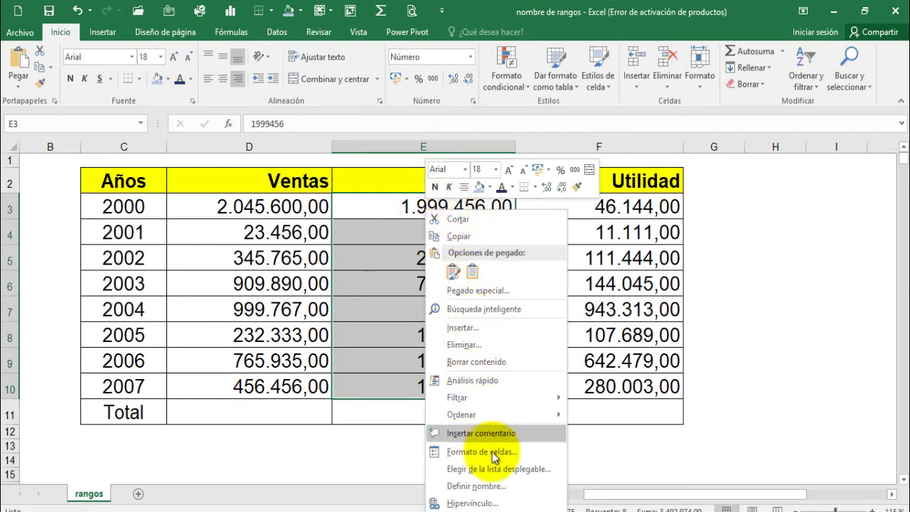
left_click(501, 485)
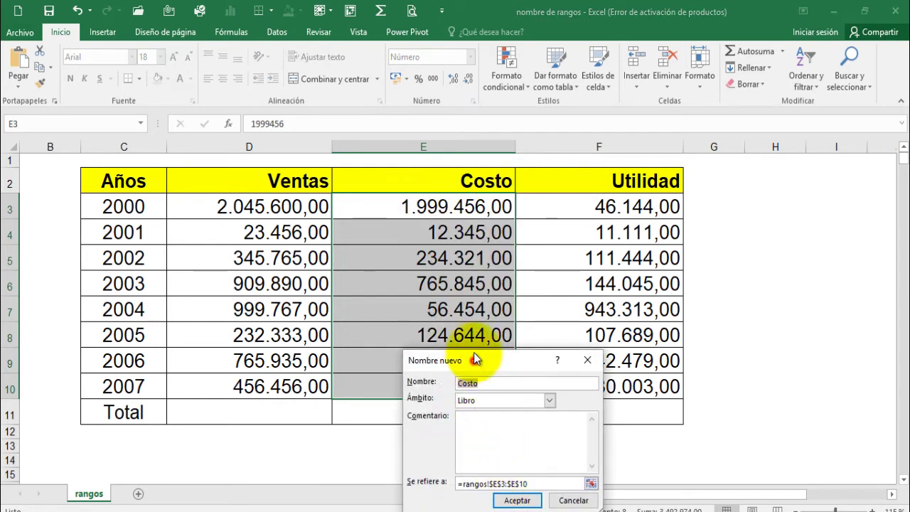
left_click_drag(473, 300, 429, 234)
left_click(431, 256)
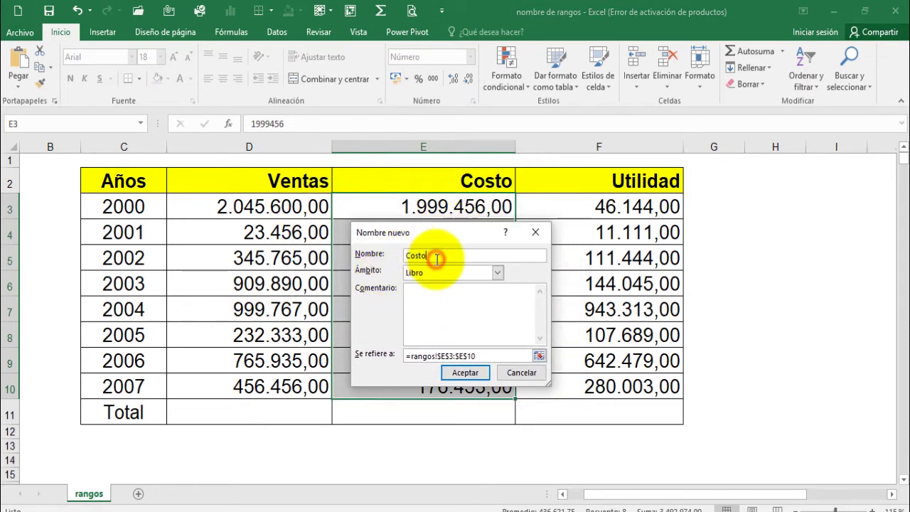
type("s")
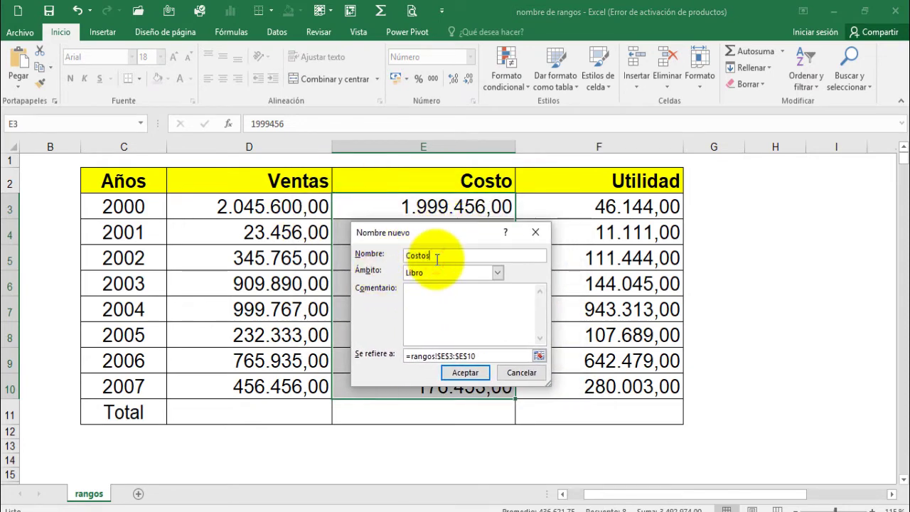
left_click(460, 373)
Define the name Utilidad for the Utilidad values in F3:F10, with workbook scope
left_click_drag(569, 206, 577, 376)
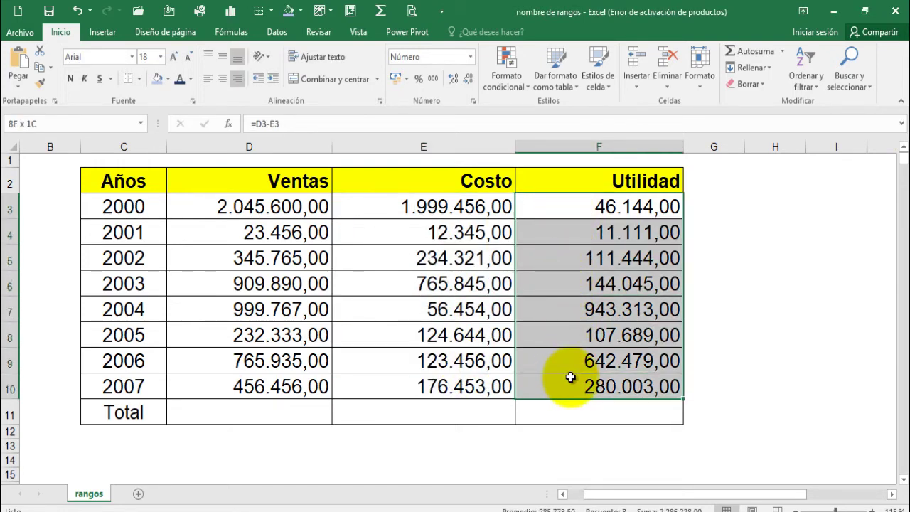
right_click(557, 206)
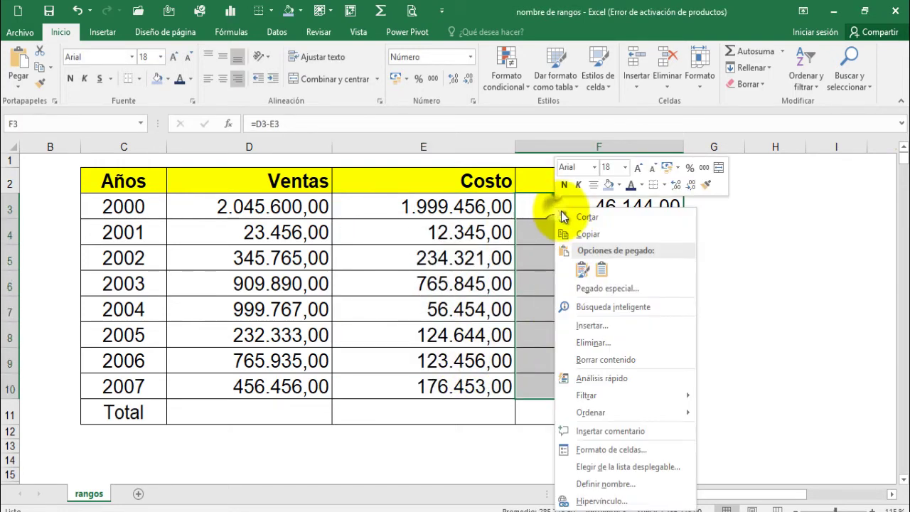
left_click(626, 484)
left_click_drag(650, 360, 448, 182)
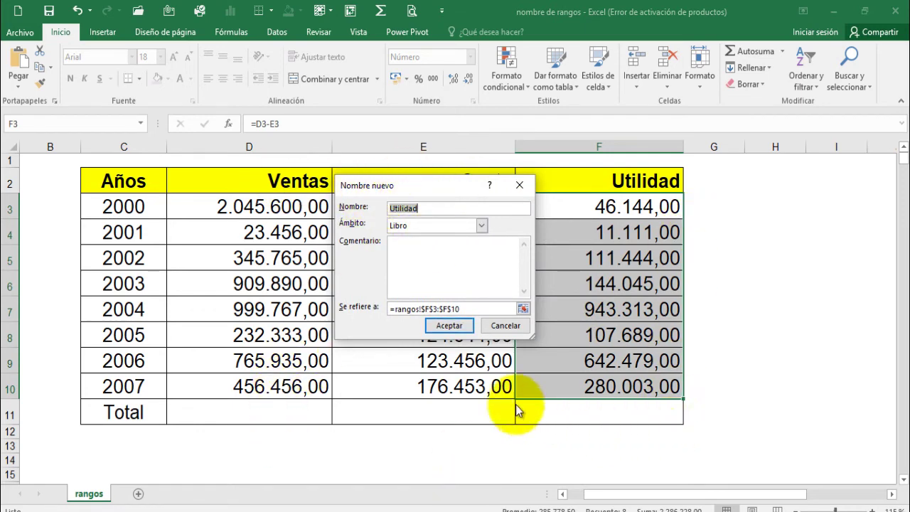
left_click(449, 325)
left_click(766, 258)
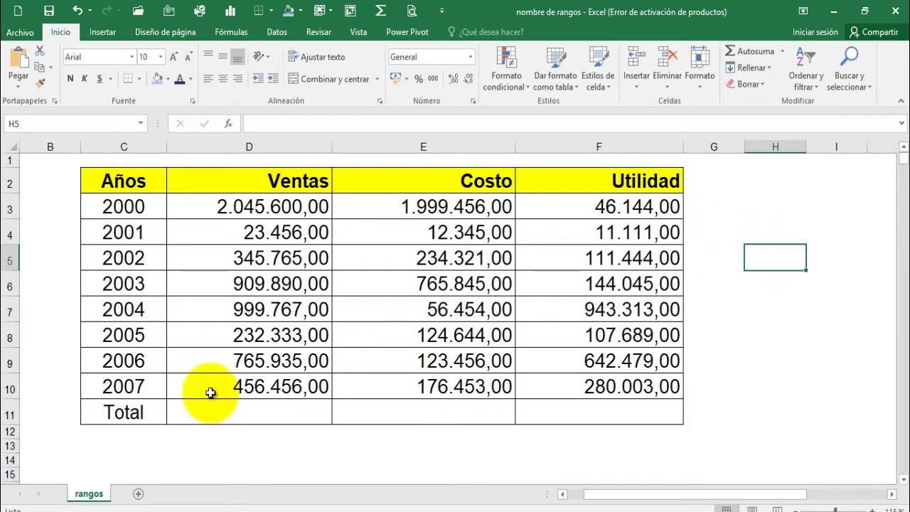
Calculate the Ventas total in D11 with the formula =suma(ventas)
left_click(252, 415)
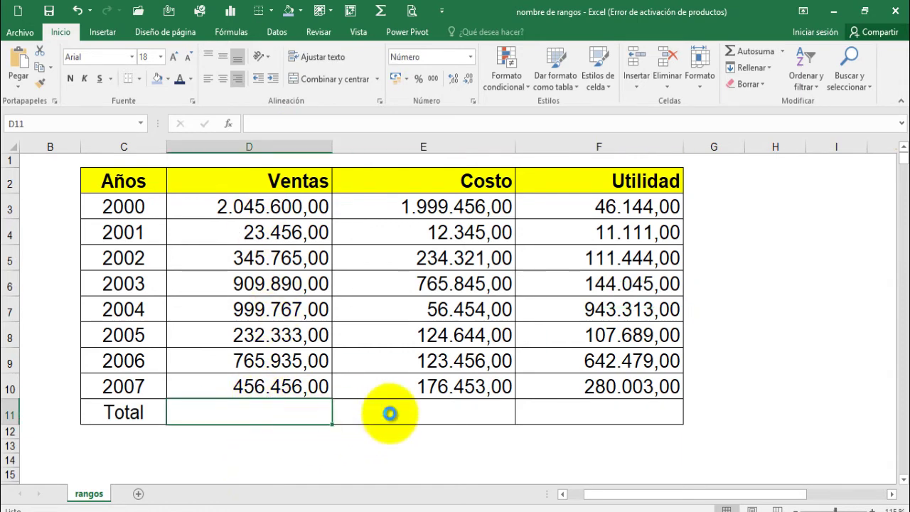
scroll(389, 412, "up", 2, "ctrl")
scroll(390, 412, "up", 1, "ctrl")
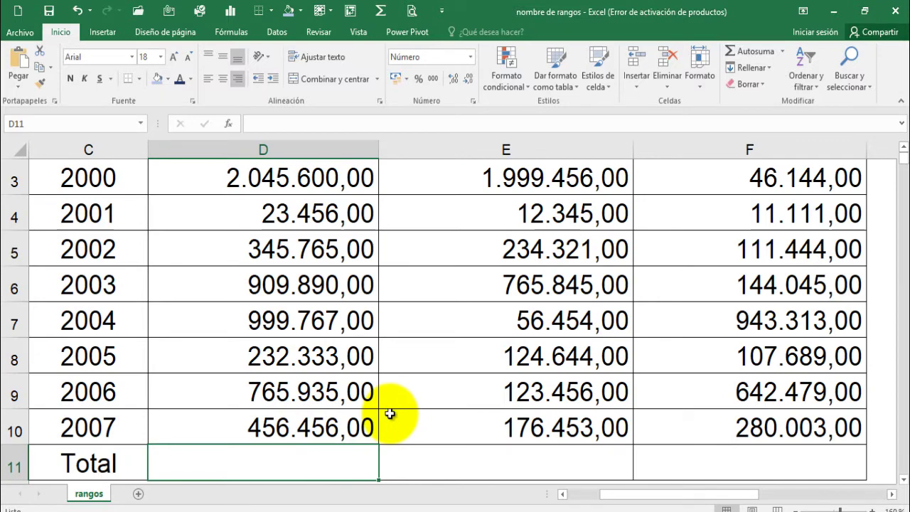
scroll(384, 416, "down", 1, "ctrl")
scroll(324, 458, "down", 1)
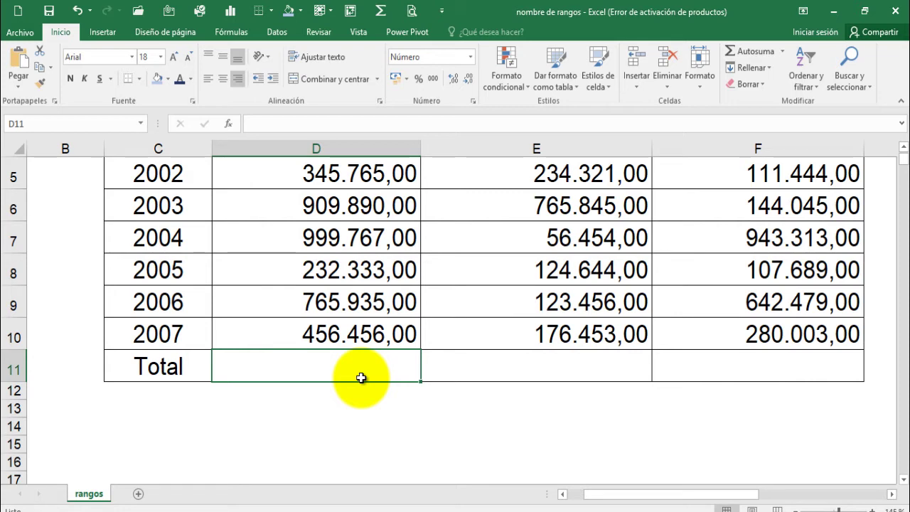
type("=")
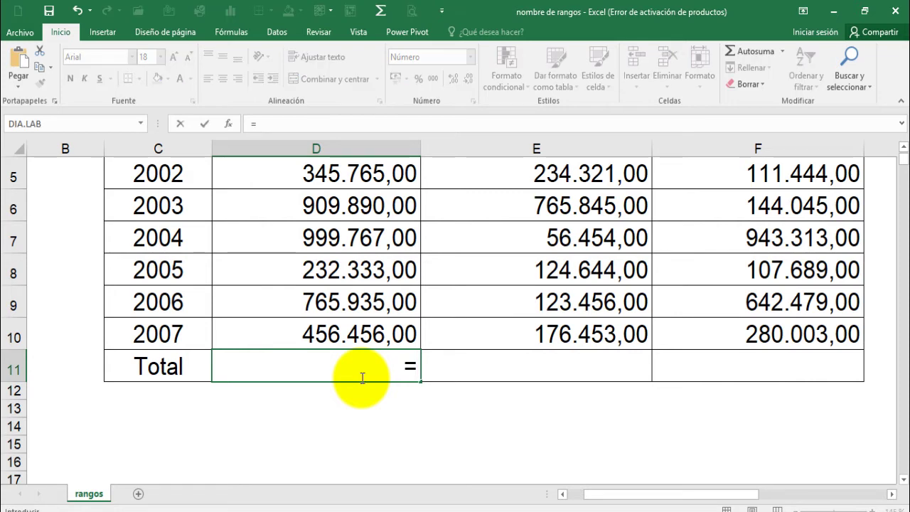
type("suma")
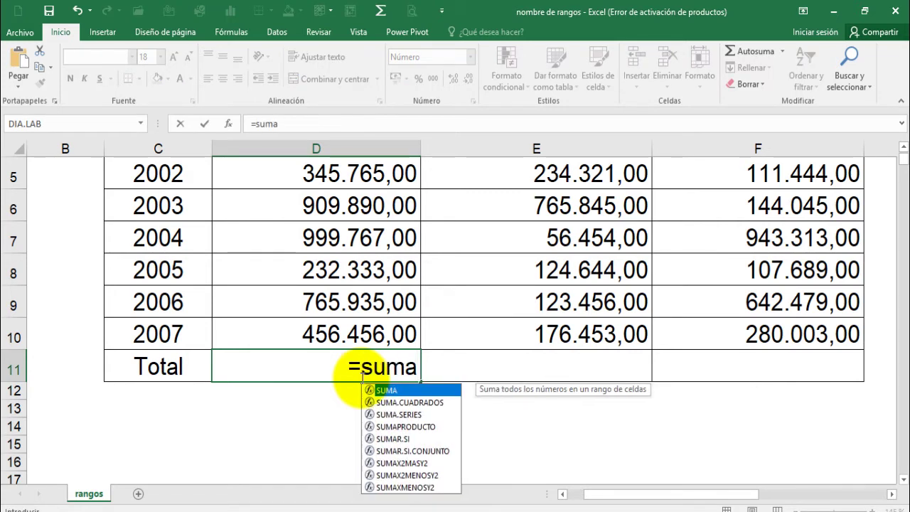
type("(")
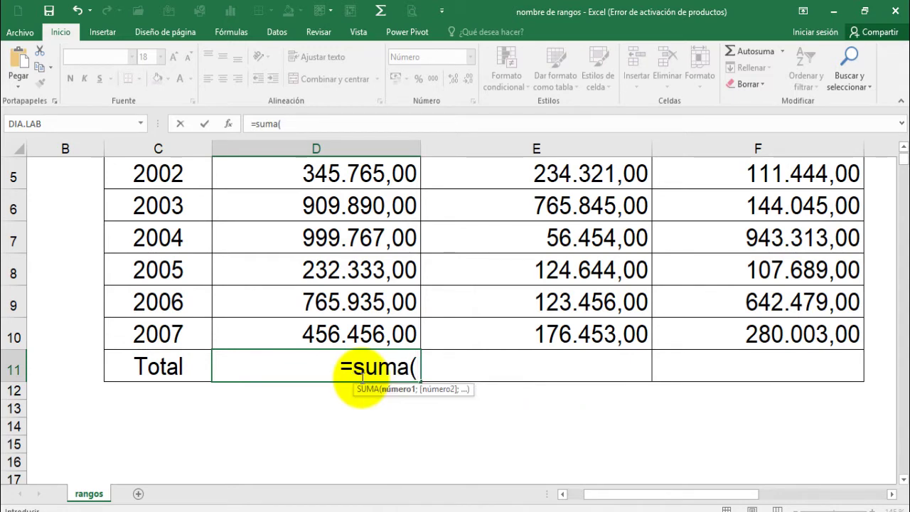
type("vent")
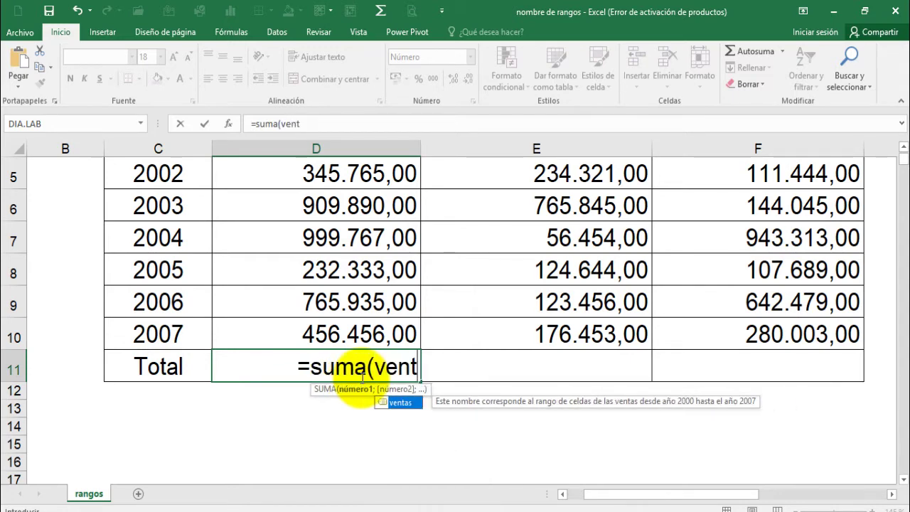
type("as=")
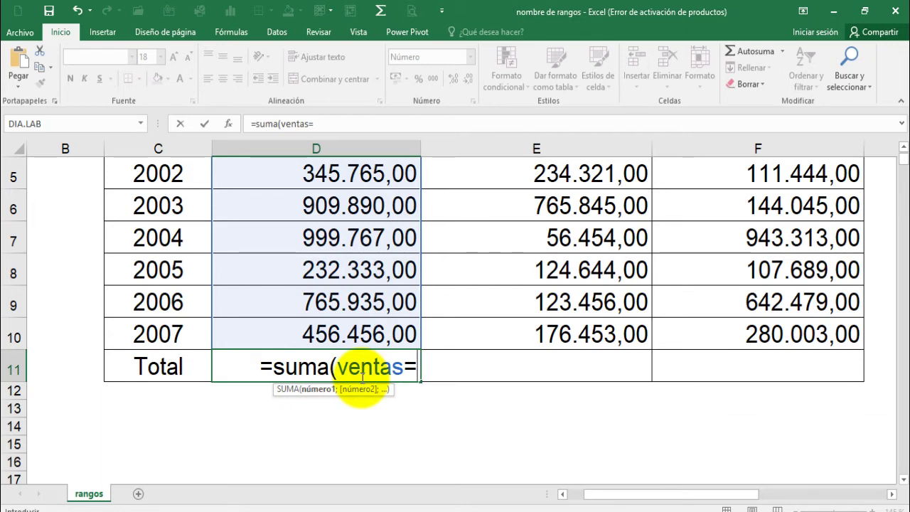
key("BackSpace")
type(")")
scroll(462, 240, "up", 1)
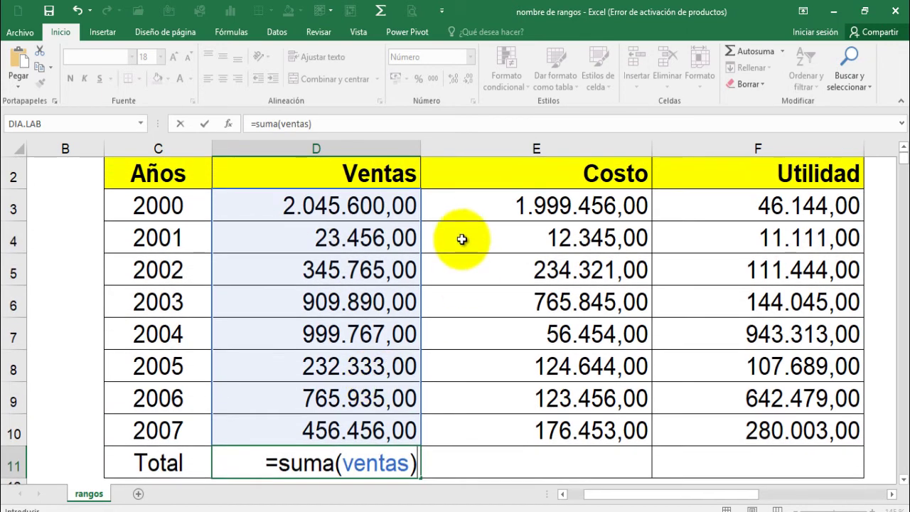
scroll(365, 307, "down", 1)
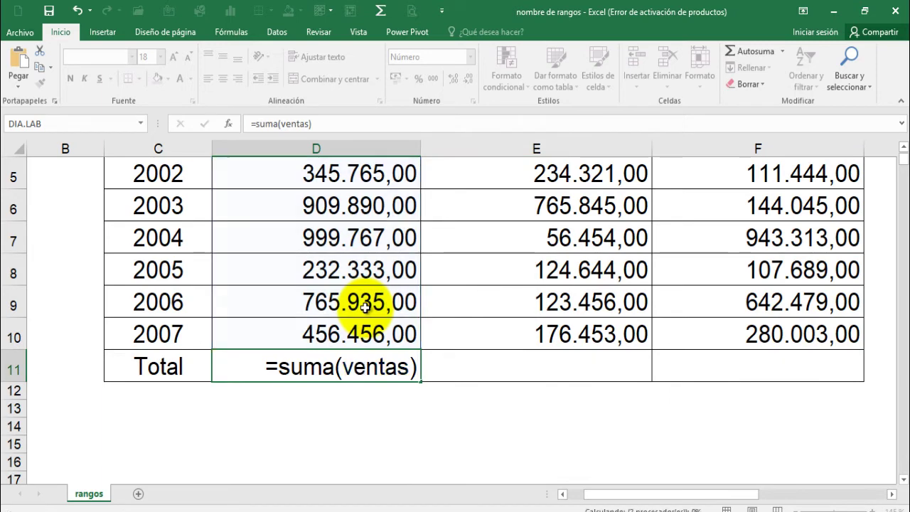
key("Return")
Shade the Ventas total cell D11 light blue and check which cells its formula refers to
left_click(365, 367)
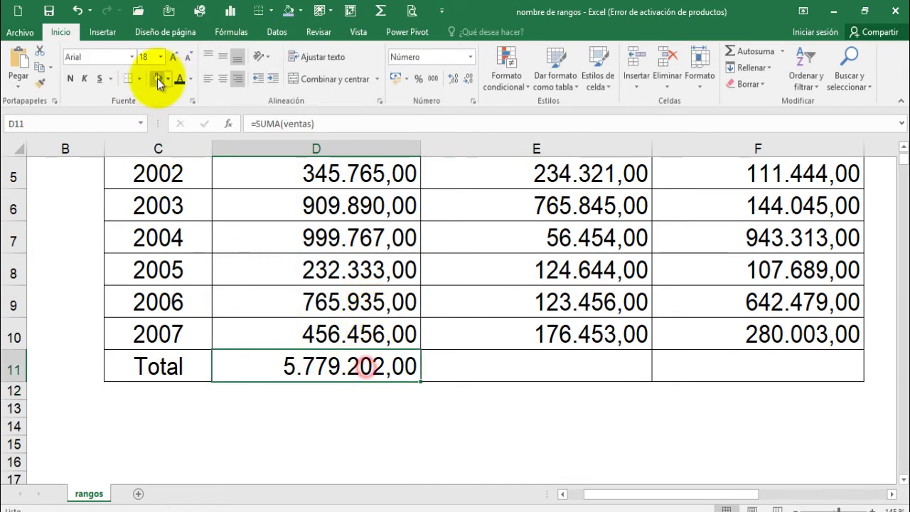
left_click(158, 78)
scroll(494, 285, "up", 1)
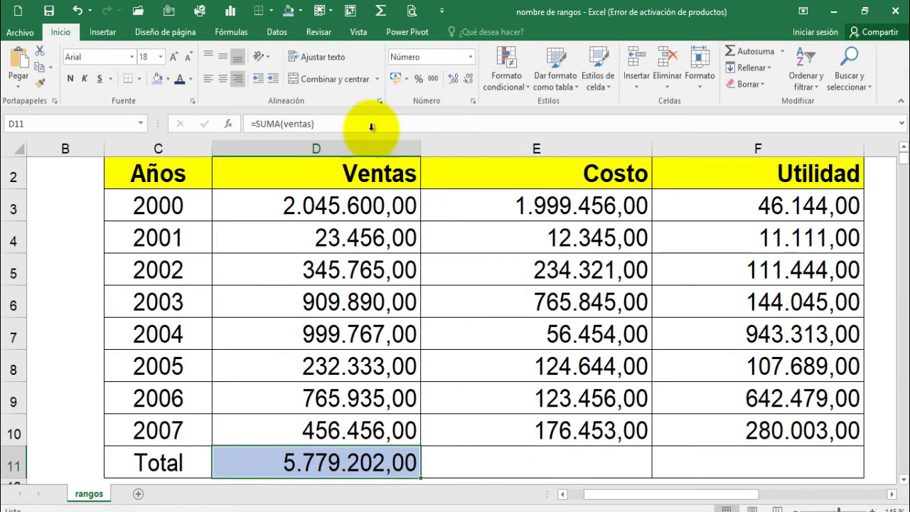
double_click(360, 468)
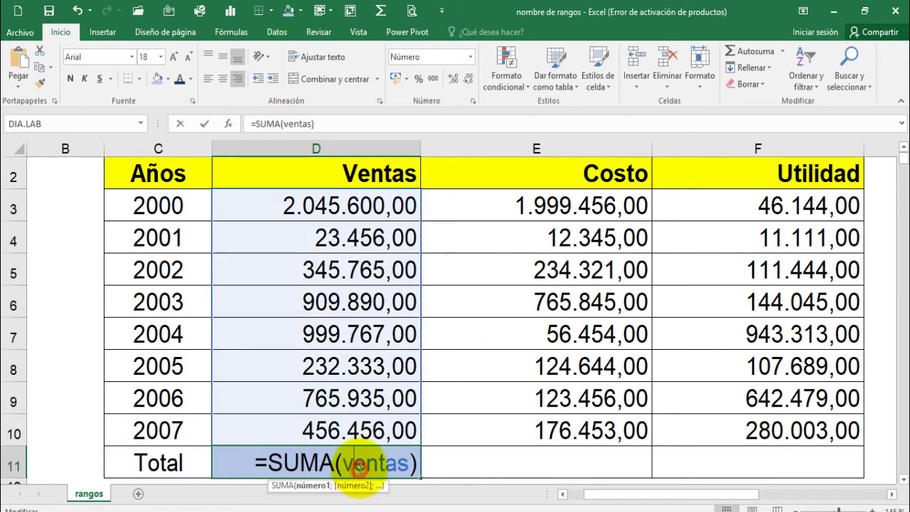
key("Return")
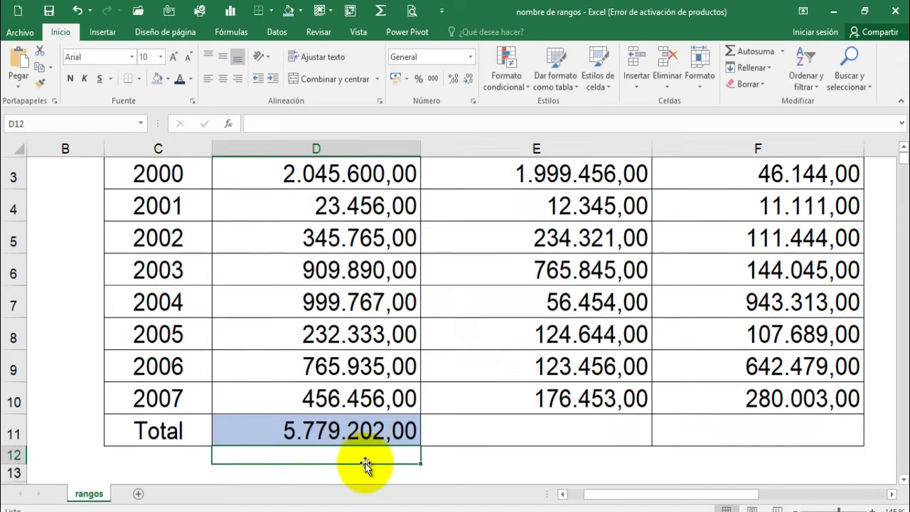
Calculate the Costo total in E11 with the formula =suma(costos)
scroll(483, 449, "up", 1)
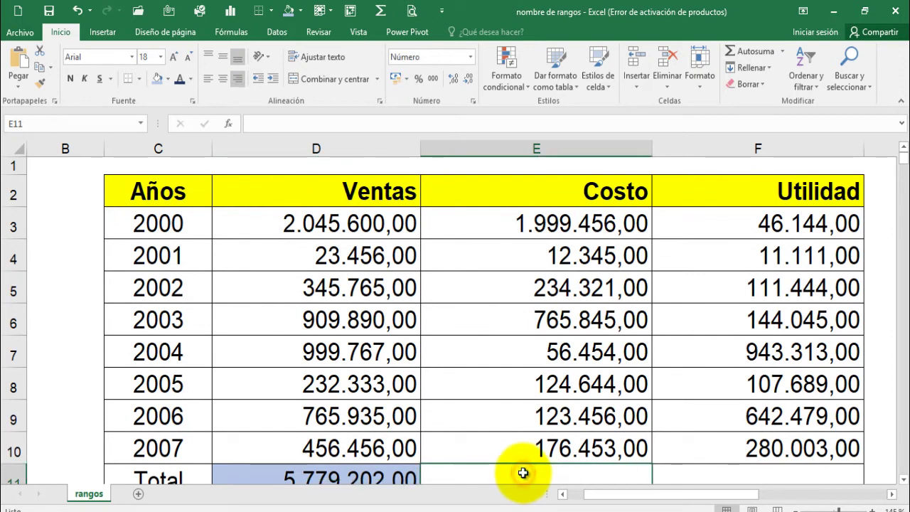
type("S")
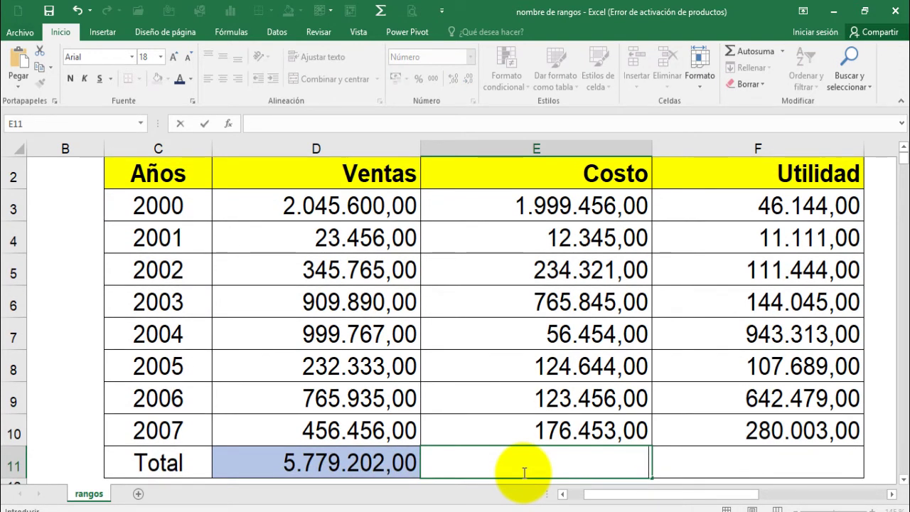
type("=suma(")
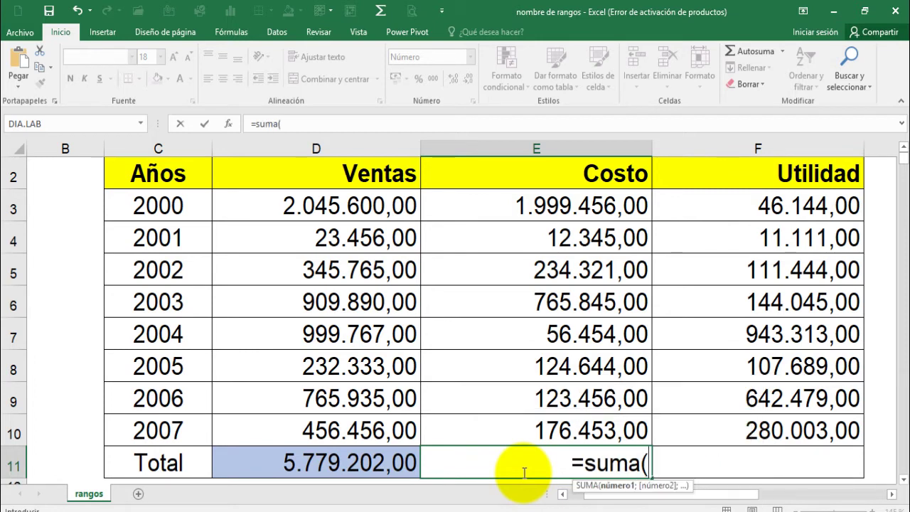
type("cost")
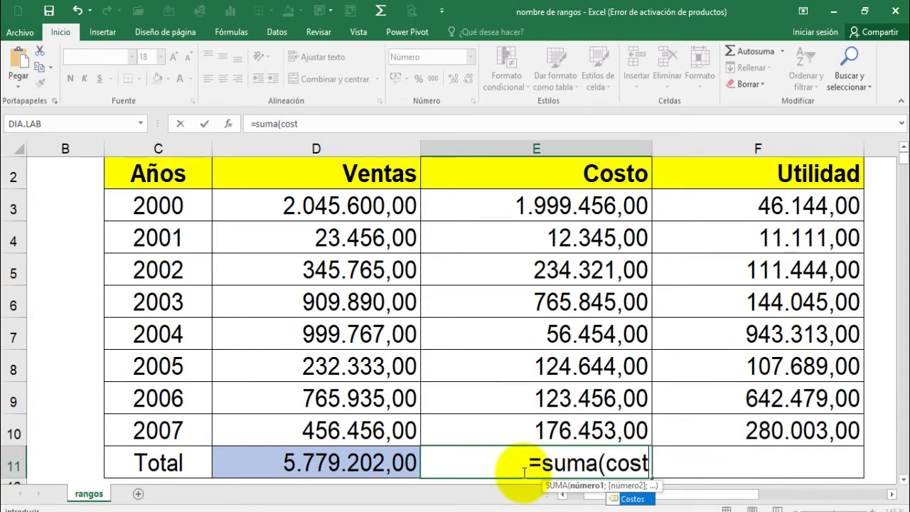
type("os)")
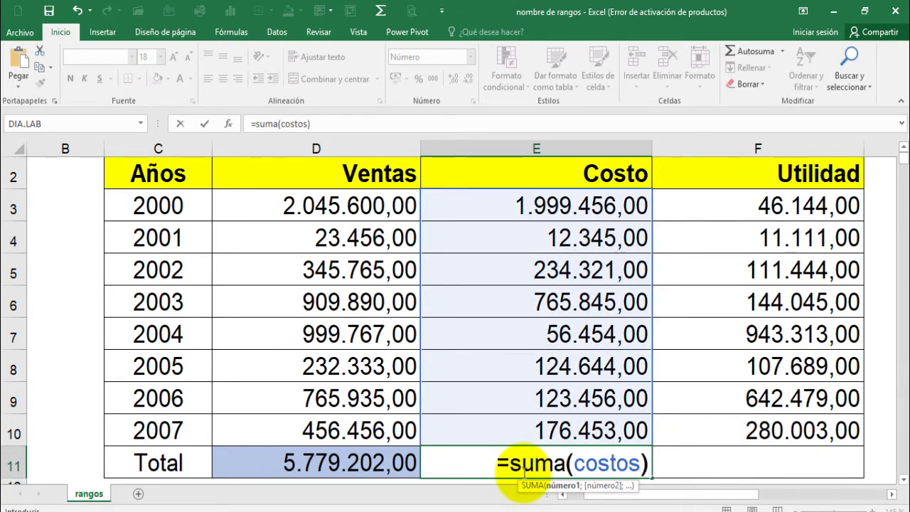
key("Return")
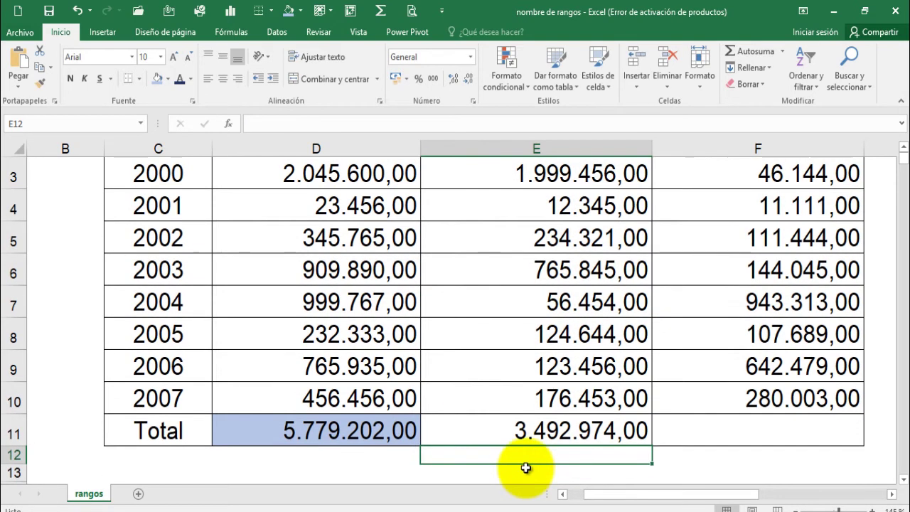
Check which cells the Costo total formula in E11 refers to and shade the cell light blue
double_click(530, 437)
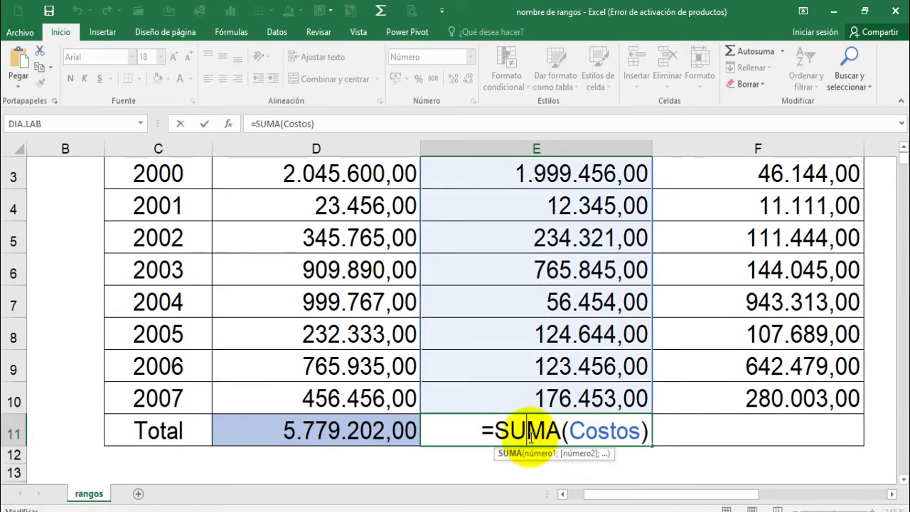
key("Return")
left_click(532, 432)
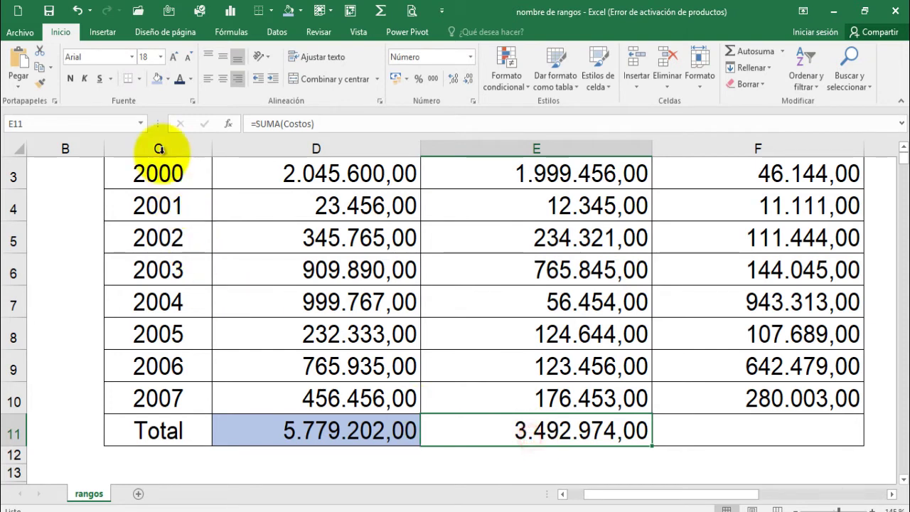
left_click(153, 80)
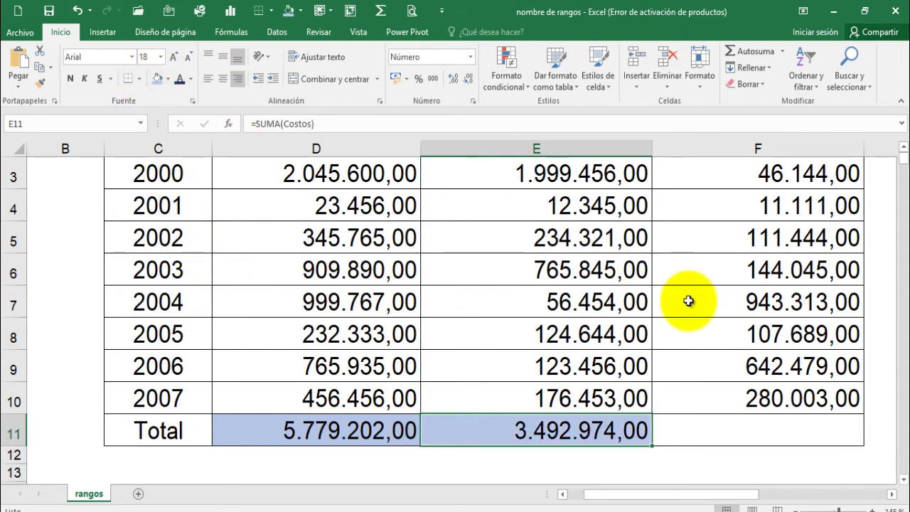
Calculate the Utilidad total in F11 with the formula =suma(utilidad) and shade the cell light blue
scroll(688, 301, "up", 1)
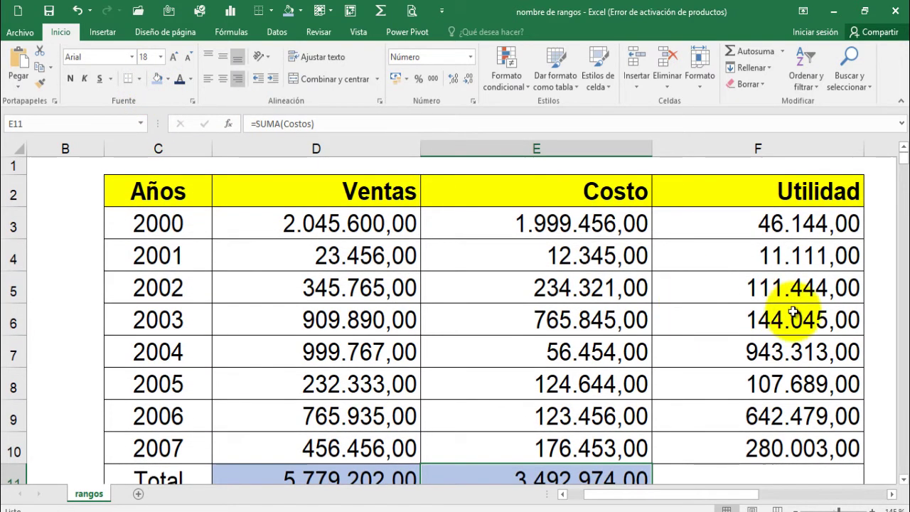
scroll(835, 344, "down", 1)
left_click(770, 388)
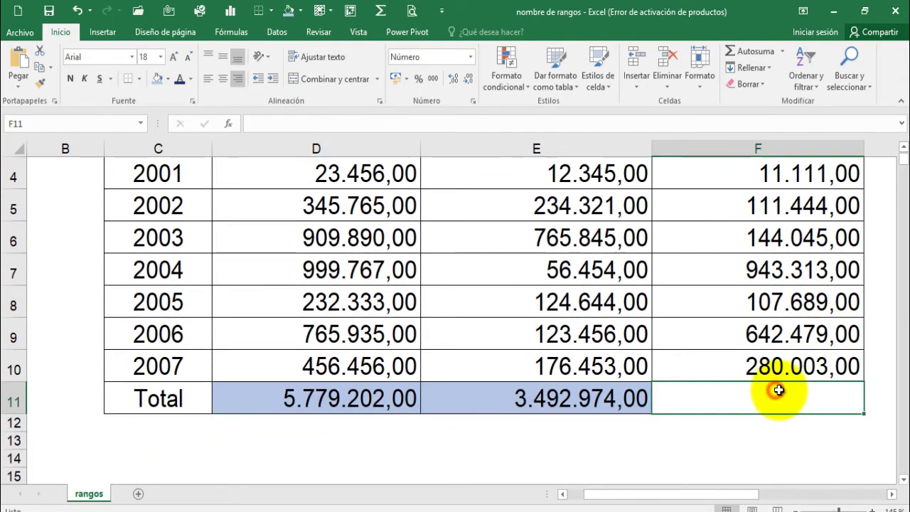
type("=s")
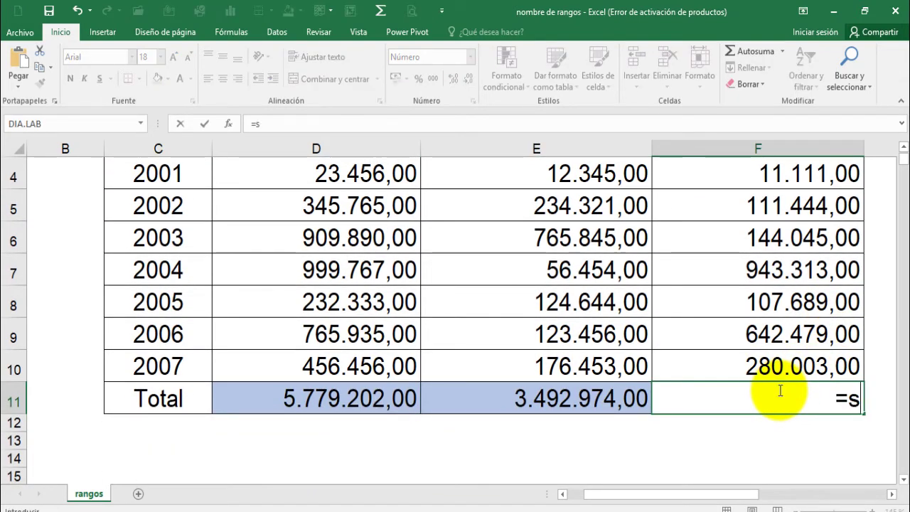
type("uma(")
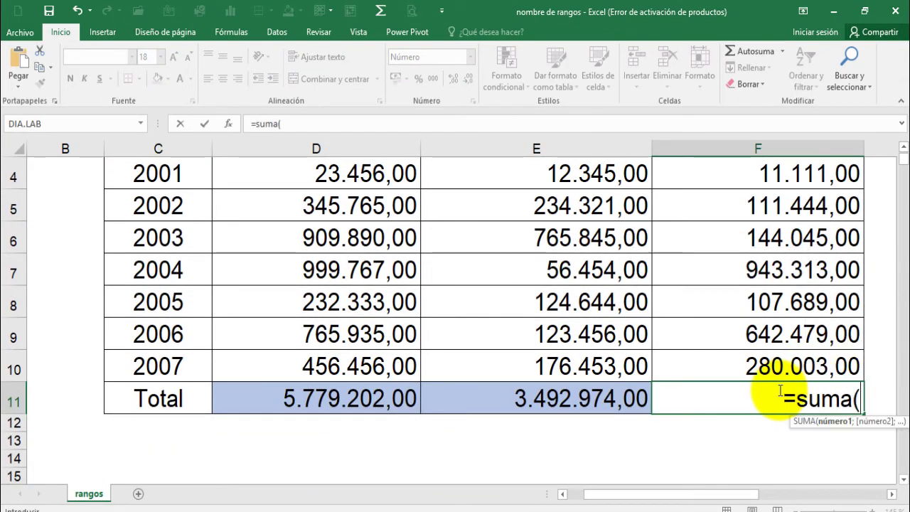
type("uti")
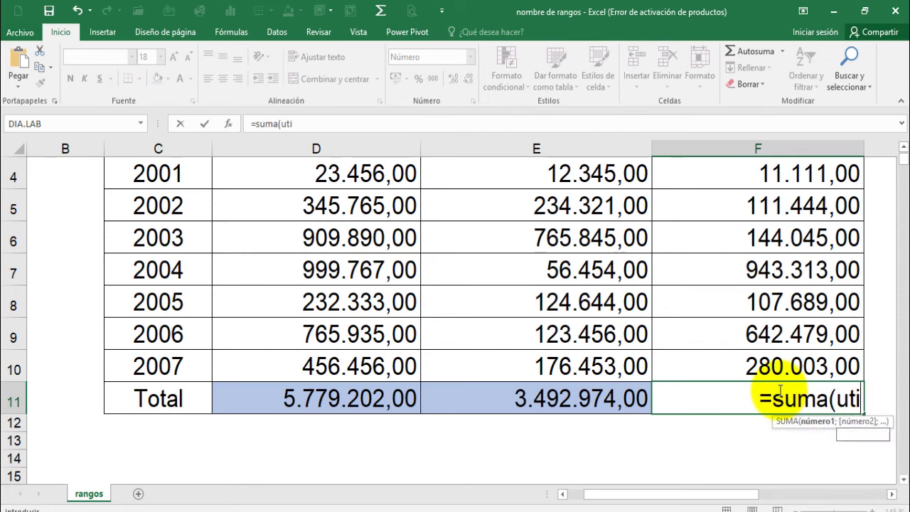
type("lidad)")
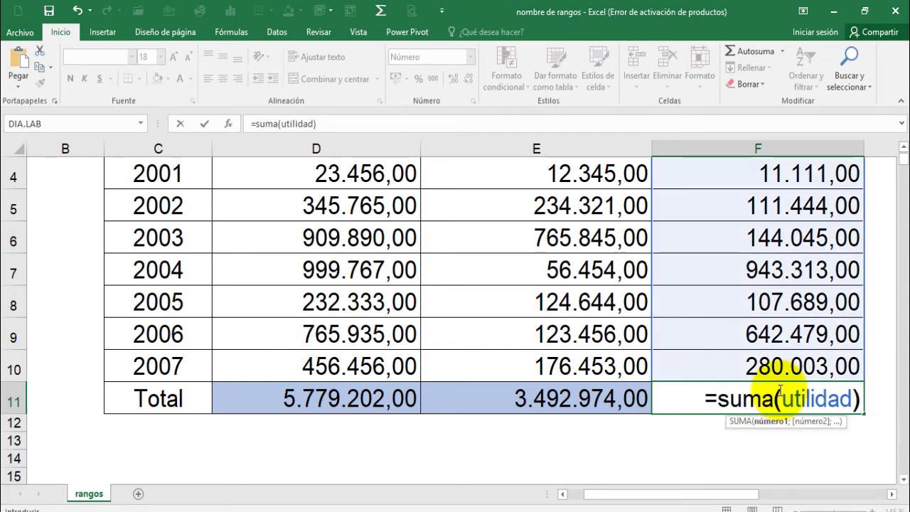
key("Return")
left_click(775, 398)
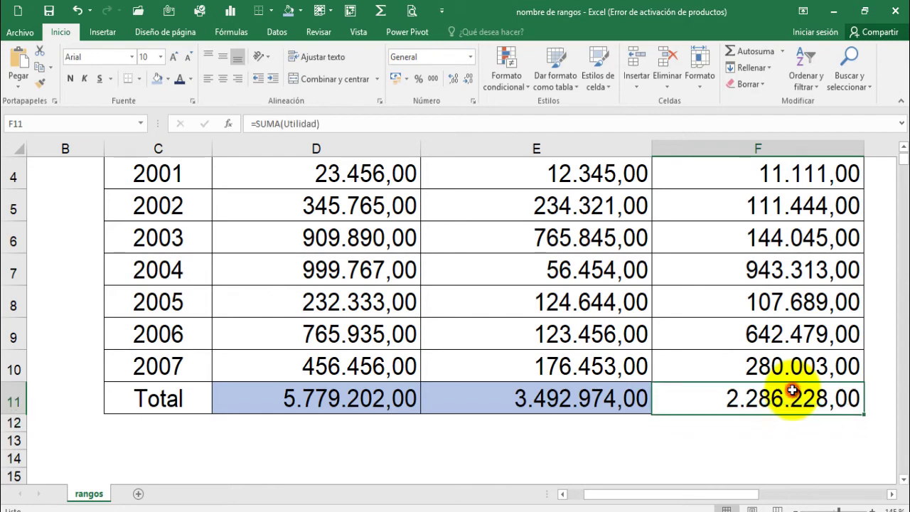
left_click(155, 81)
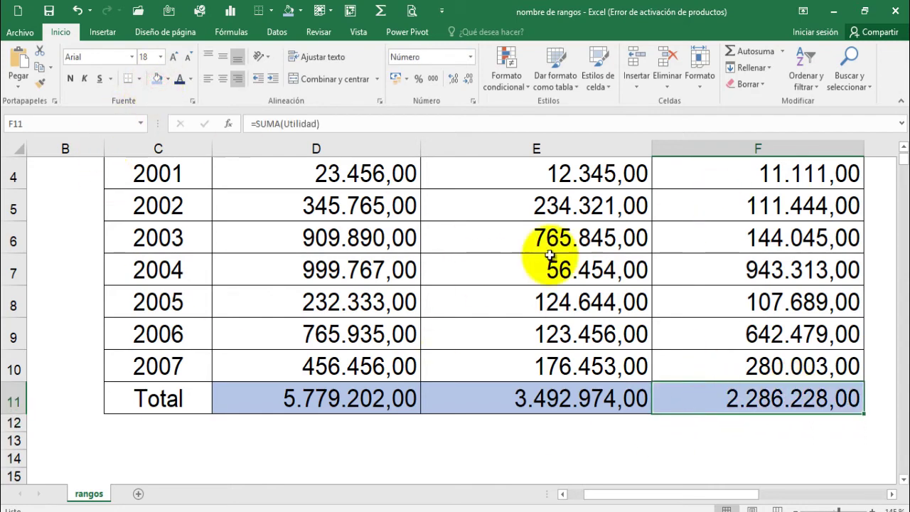
Enter the label Utilidad in I3, in the empty area beside the table
scroll(553, 240, "up", 1)
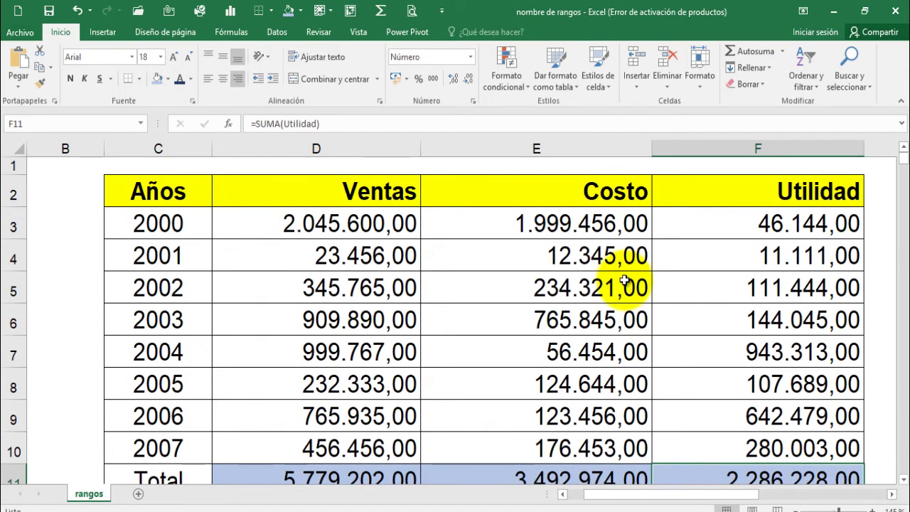
scroll(624, 281, "down", 2, "ctrl")
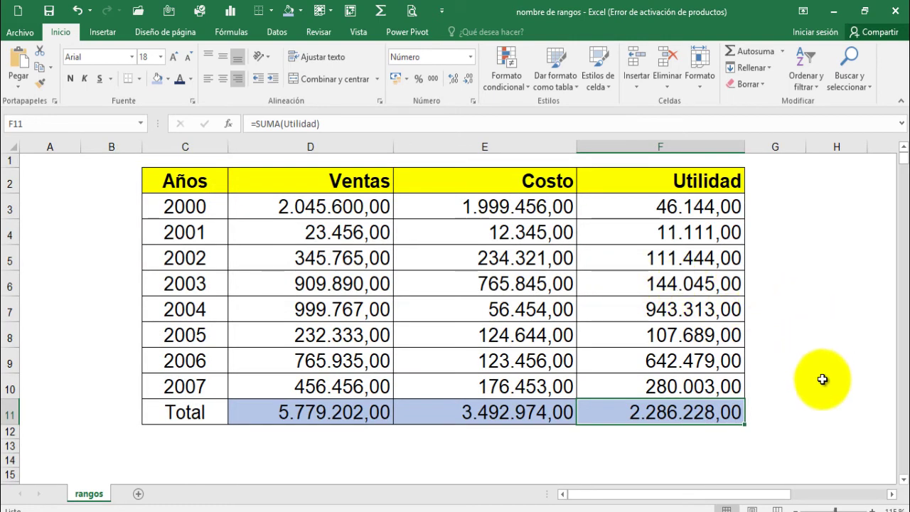
left_click(893, 495)
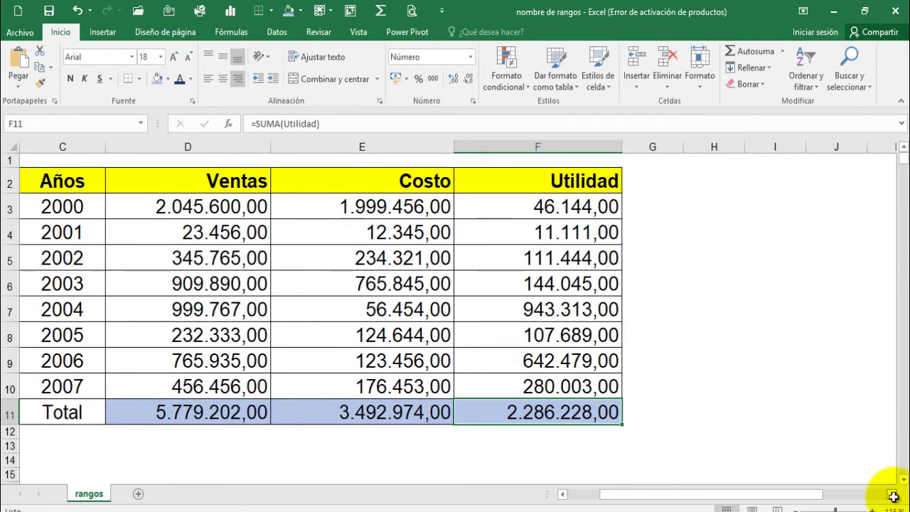
left_click(766, 199)
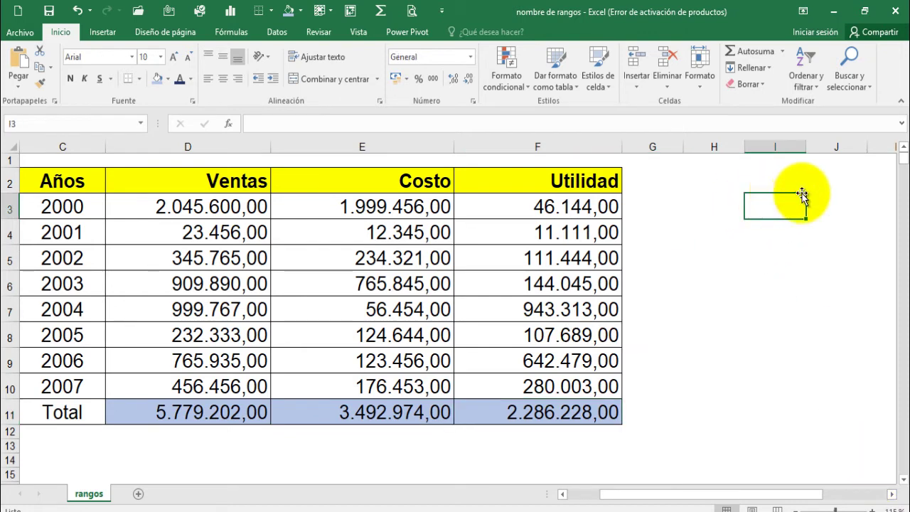
left_click(891, 496)
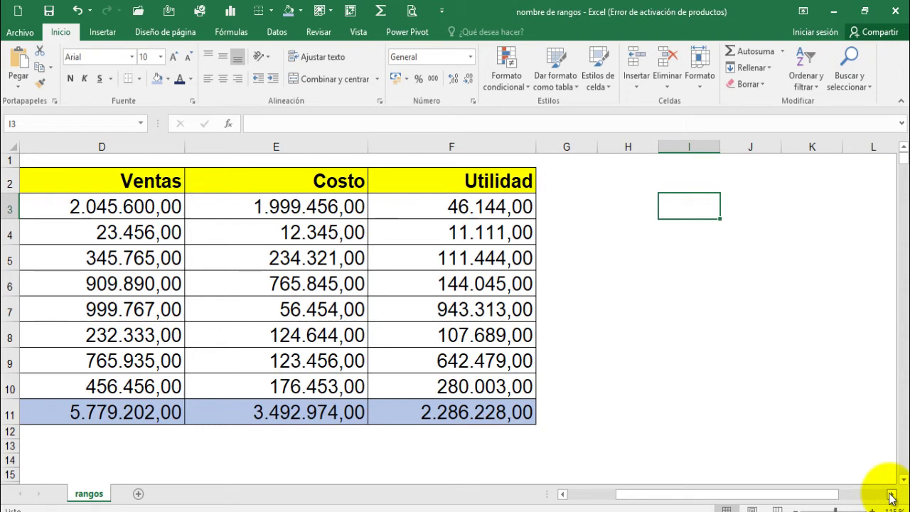
type("Ut")
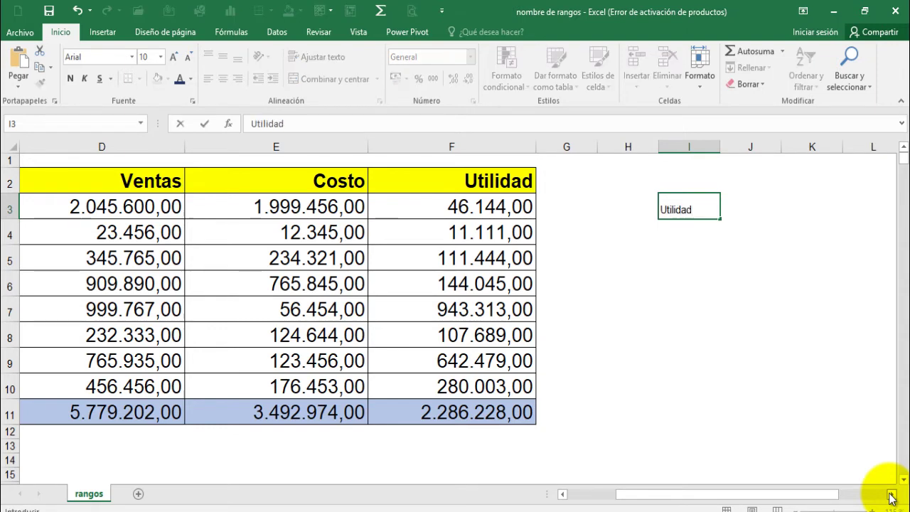
type("ilidad")
key("Return")
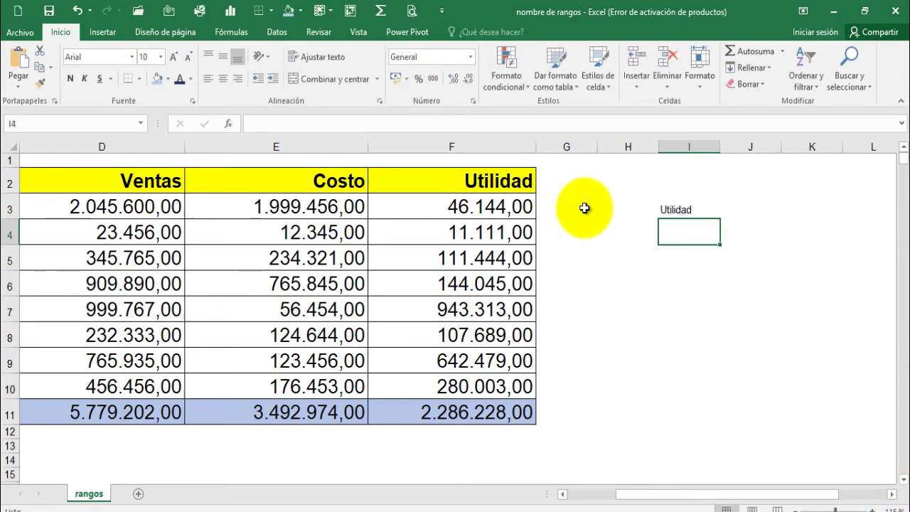
Enlarge the Utilidad label in I3 to font size 16 and fit column I's width to it
left_click(684, 210)
left_click(177, 57)
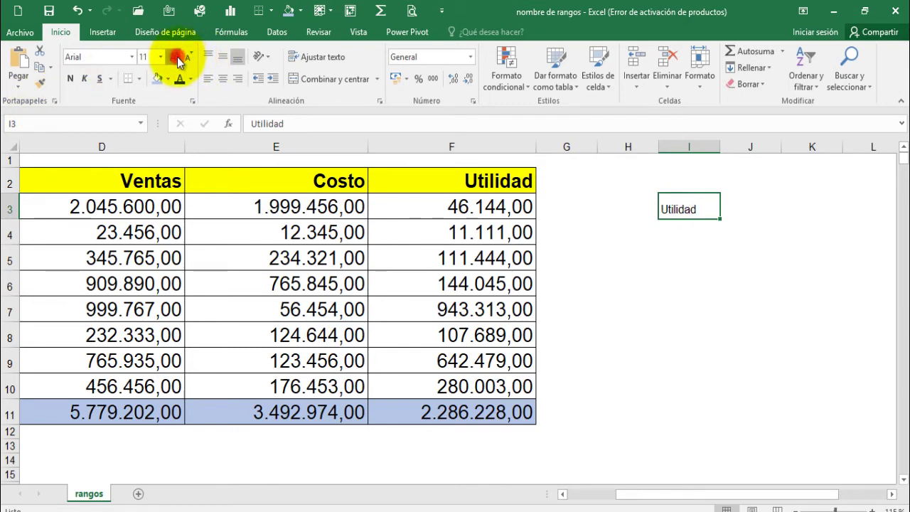
left_click(178, 57)
left_click(177, 57)
left_click(177, 57)
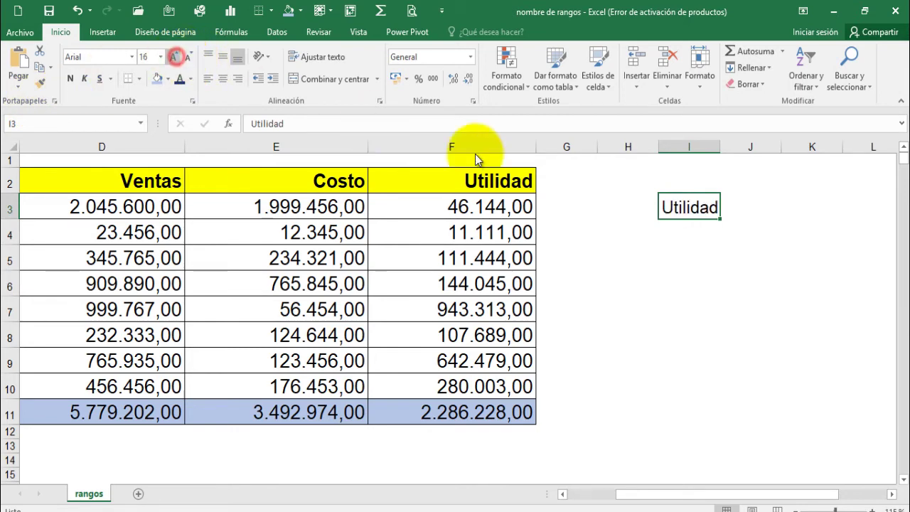
double_click(721, 147)
Shade cell J3 light blue and widen column J
left_click(758, 207)
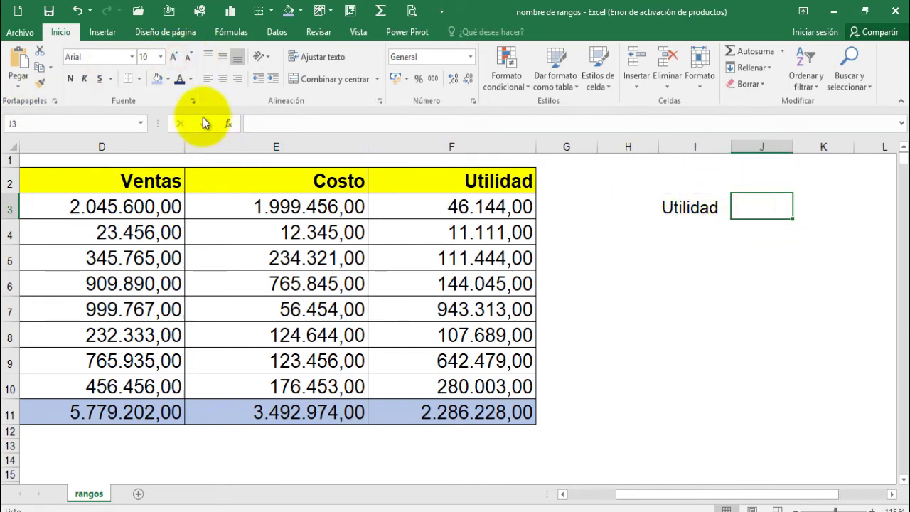
left_click(160, 82)
left_click_drag(793, 147, 845, 148)
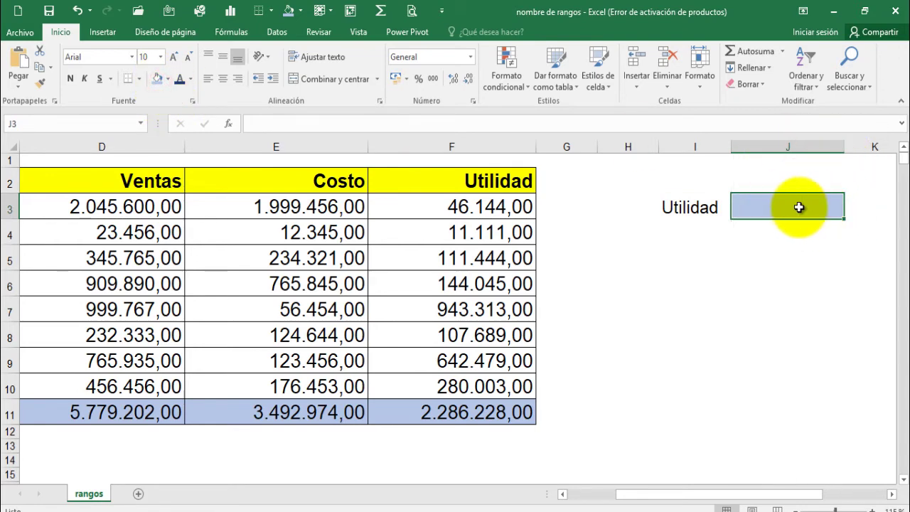
Calculate the Utilidad total in J3 with the formula =suma(utilidad)
left_click(484, 404)
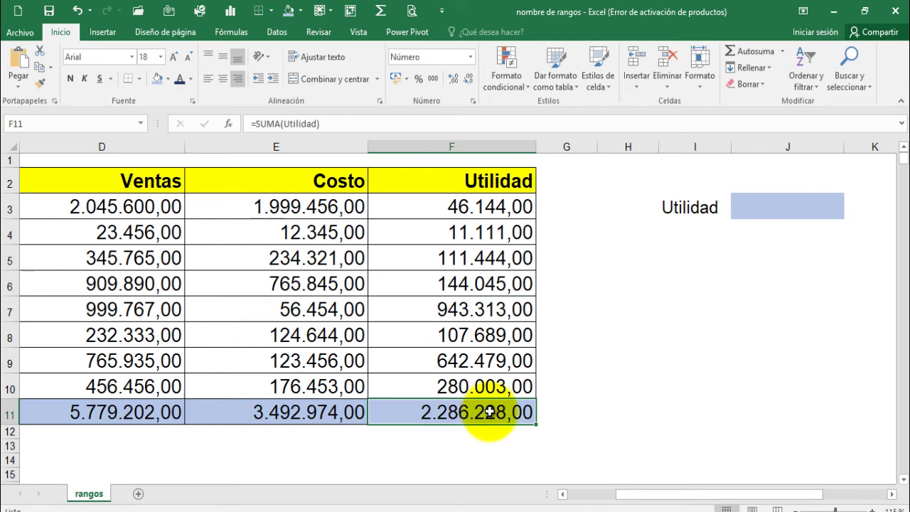
double_click(783, 207)
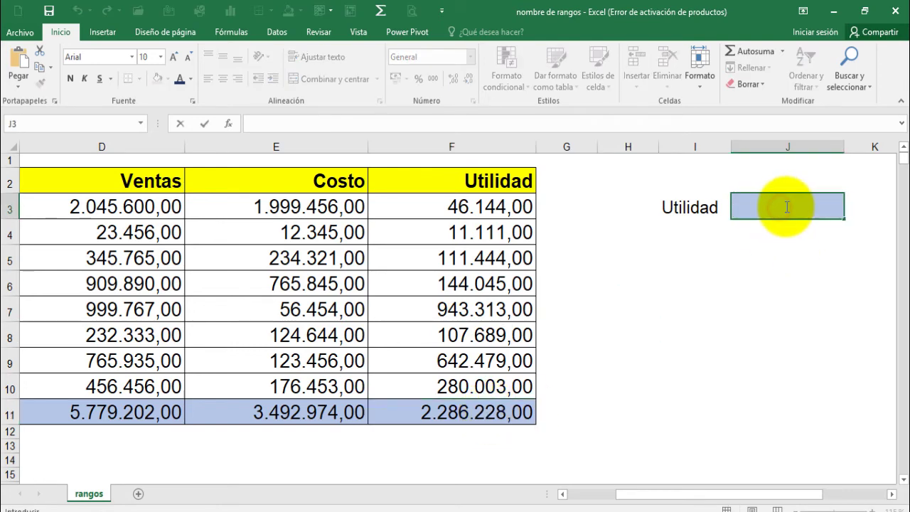
type("=suma")
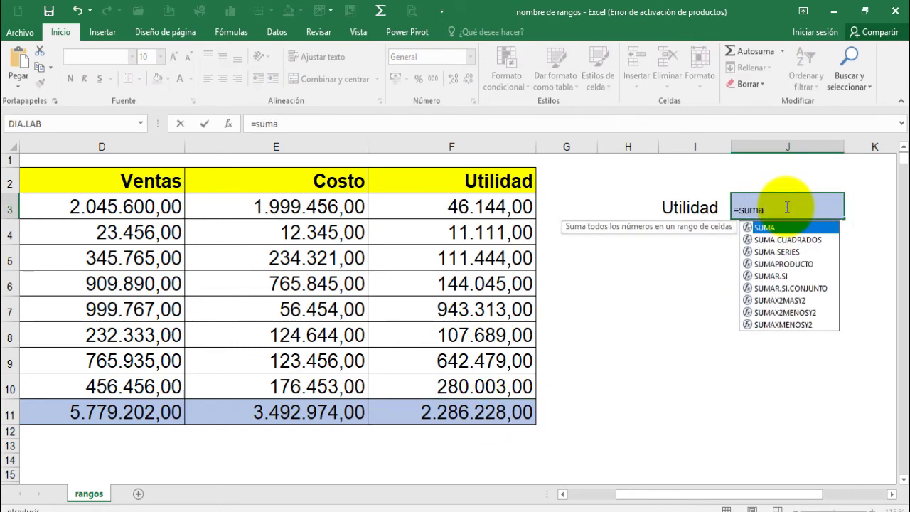
type("(")
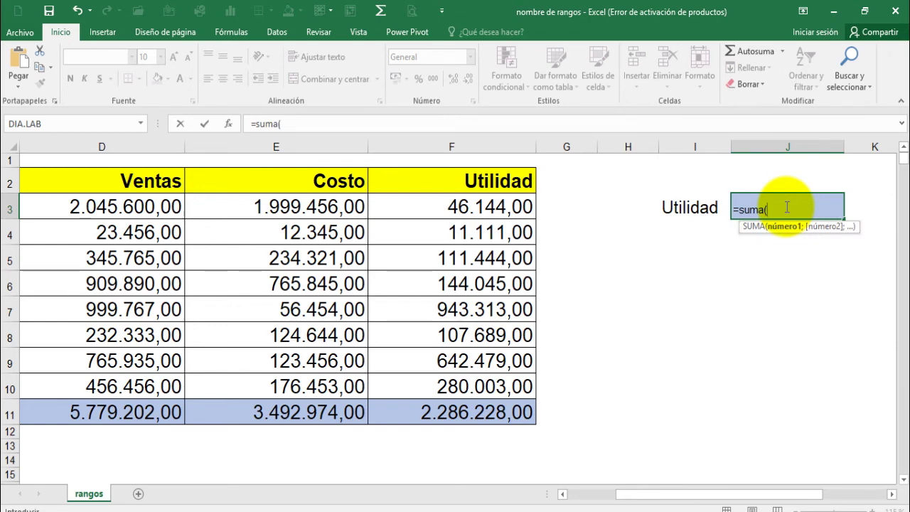
type("uti")
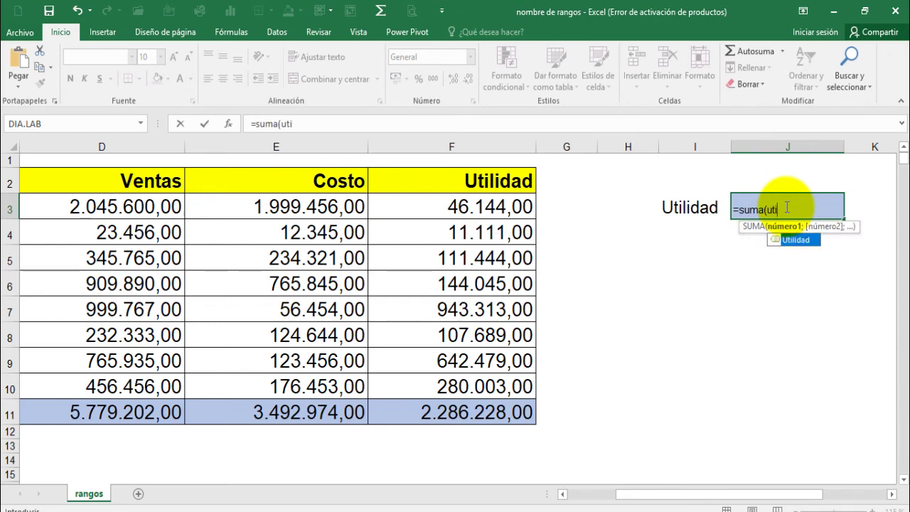
type("lidad)")
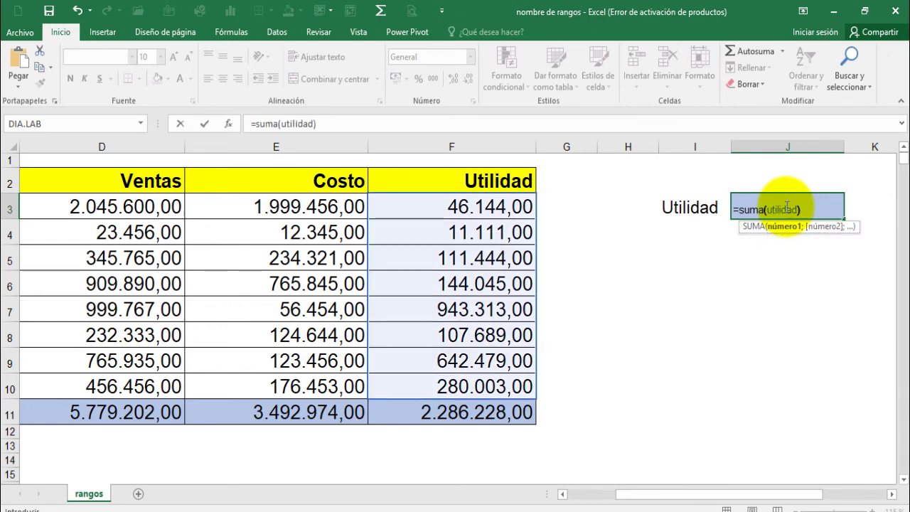
key("Return")
Format the total in J3 with thousands separators and two decimals, in bold at font size 12
left_click(782, 206)
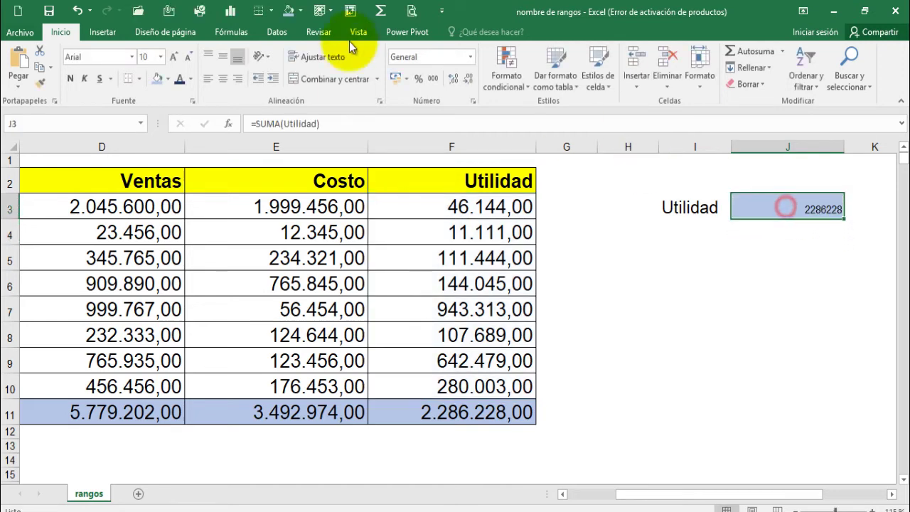
left_click(433, 78)
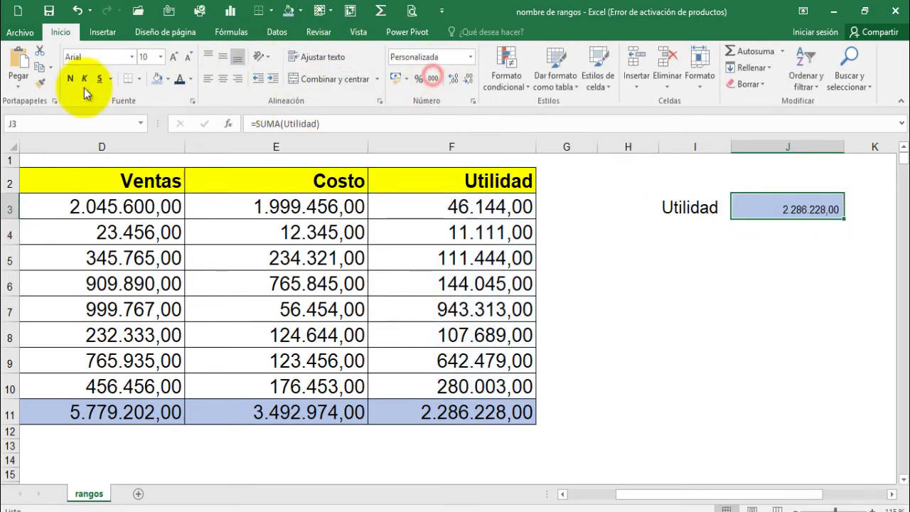
left_click(73, 80)
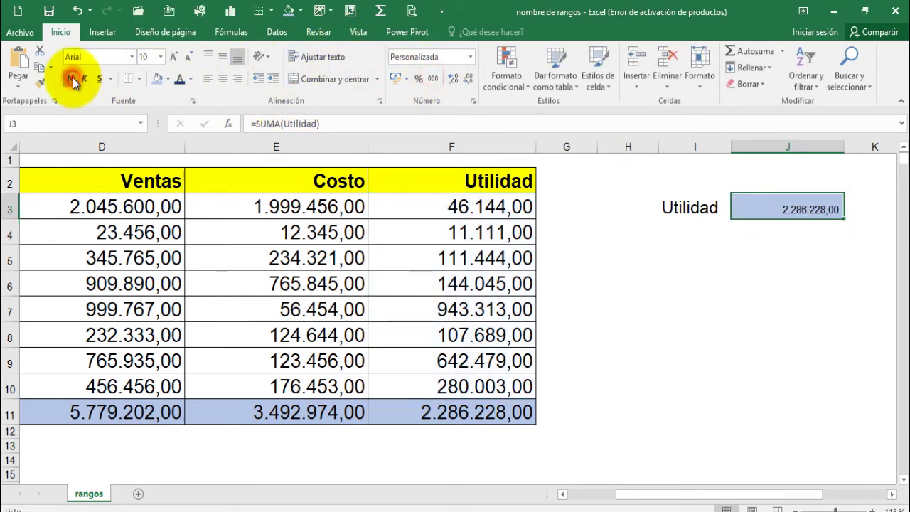
left_click(172, 59)
left_click(172, 58)
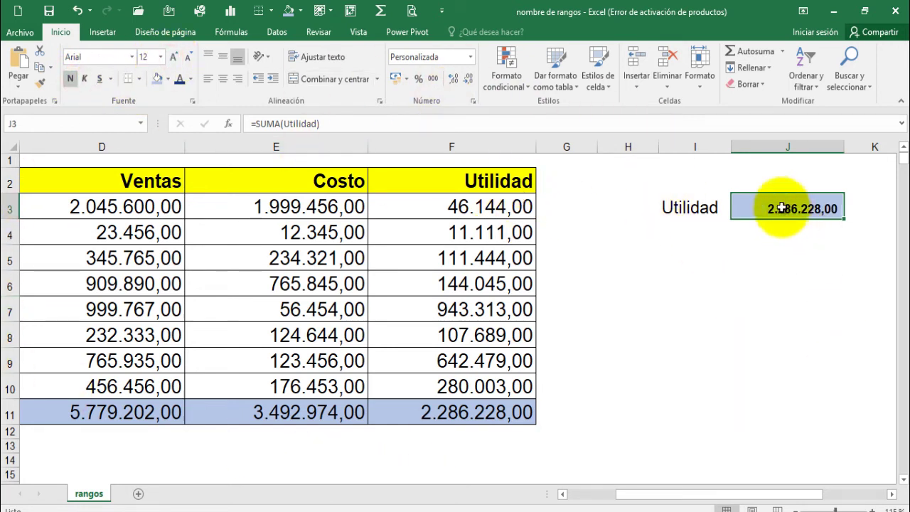
Enter the label Costos in I5 and enlarge it to font size 16
left_click(700, 255)
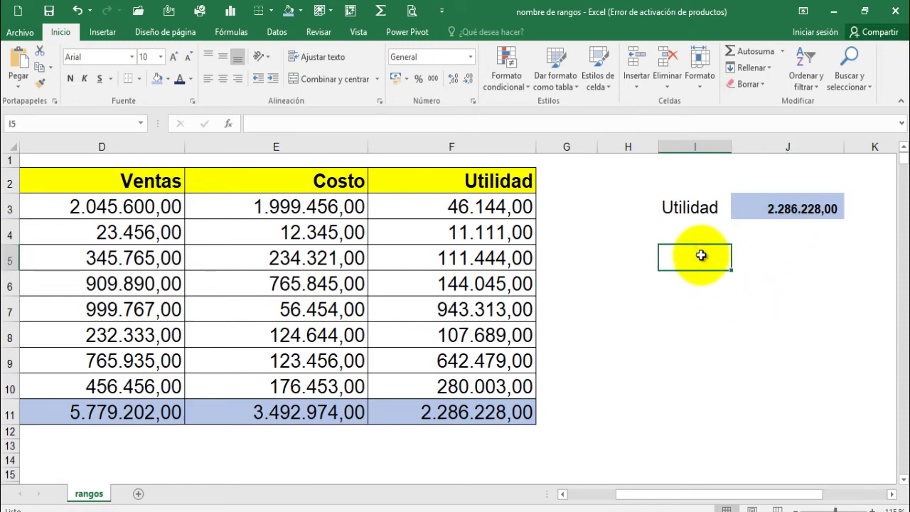
type("Costos")
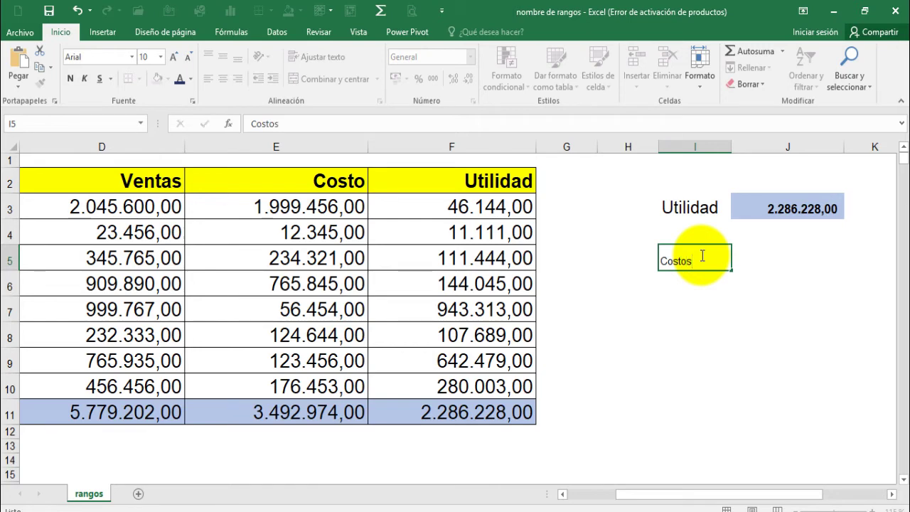
key("Return")
left_click(701, 253)
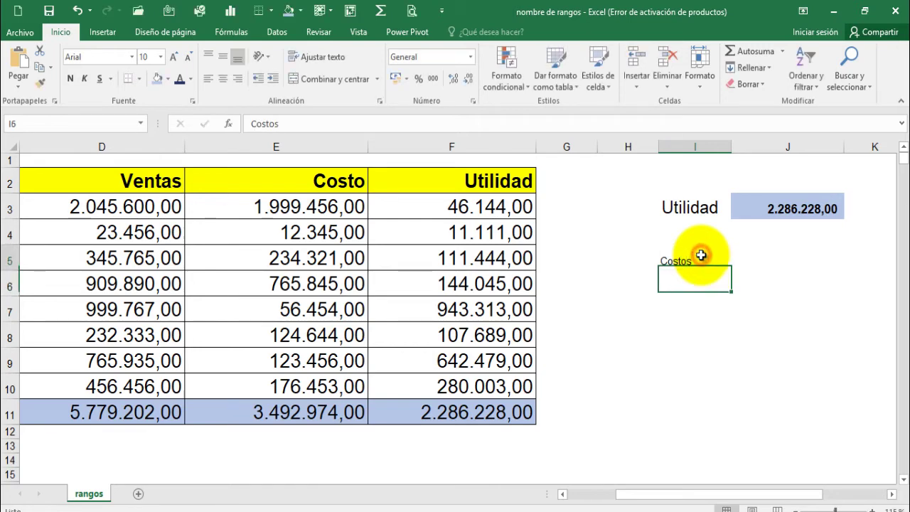
left_click(176, 56)
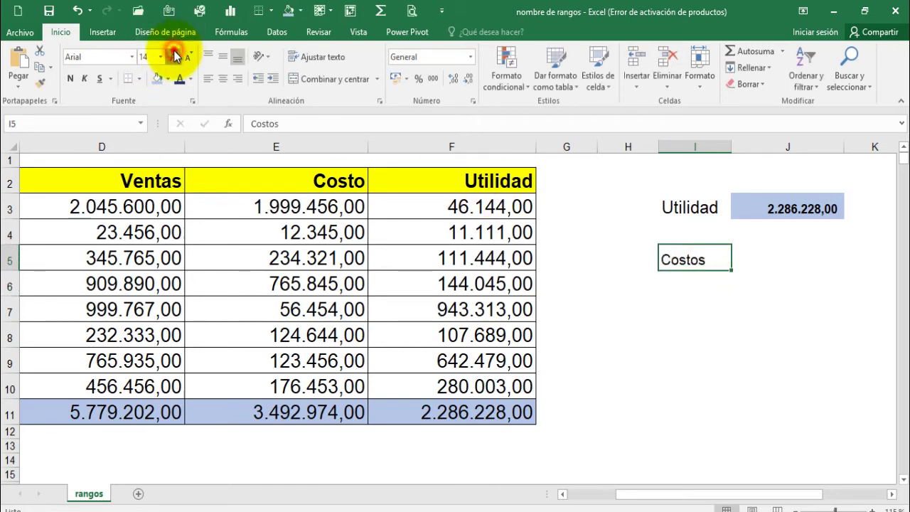
left_click(176, 56)
Calculate the Costos total in J5 with the formula =suma(Costos)
left_click(768, 260)
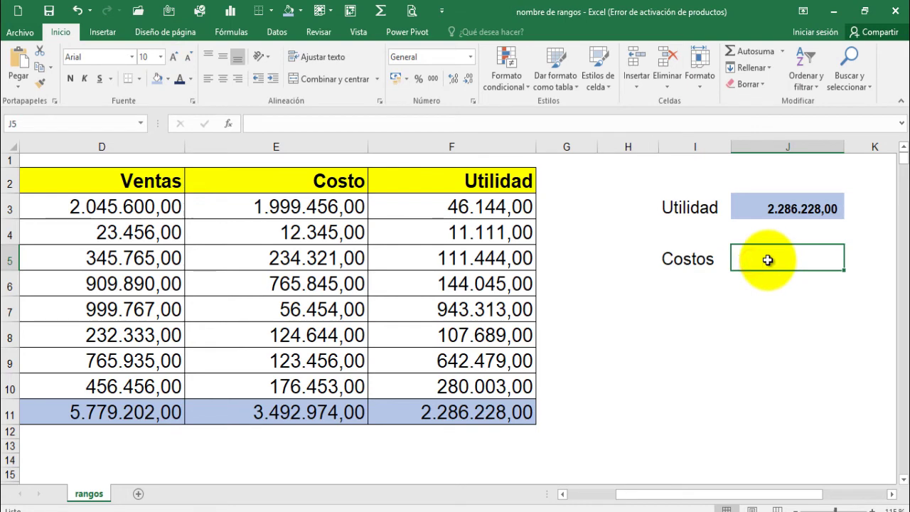
type("=s")
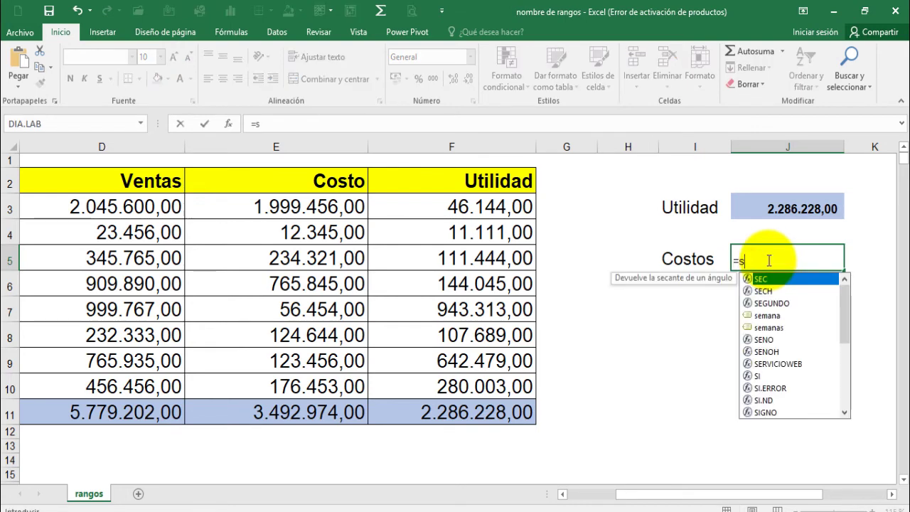
type("uma(cos")
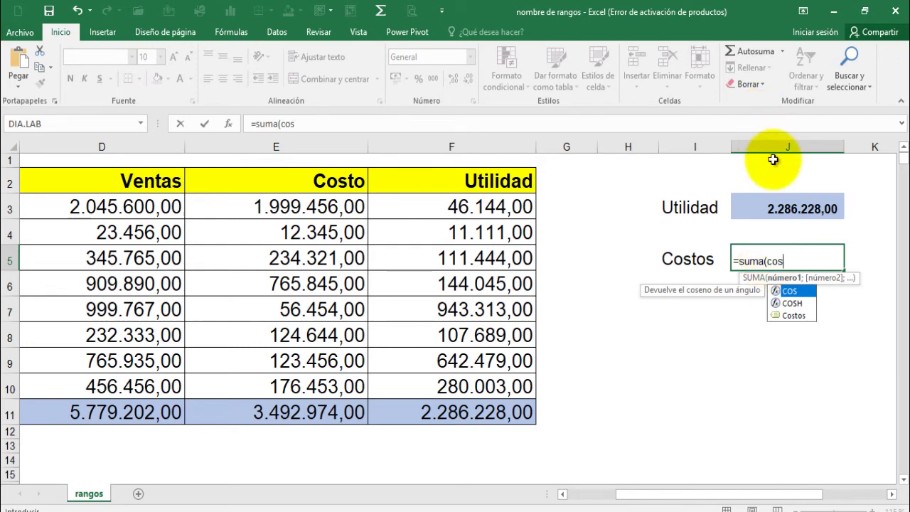
double_click(790, 317)
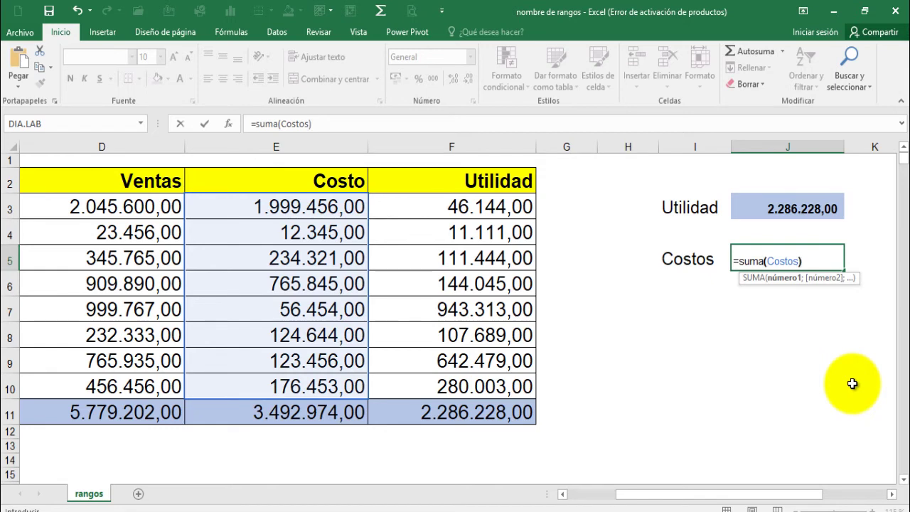
type(")")
key("Return")
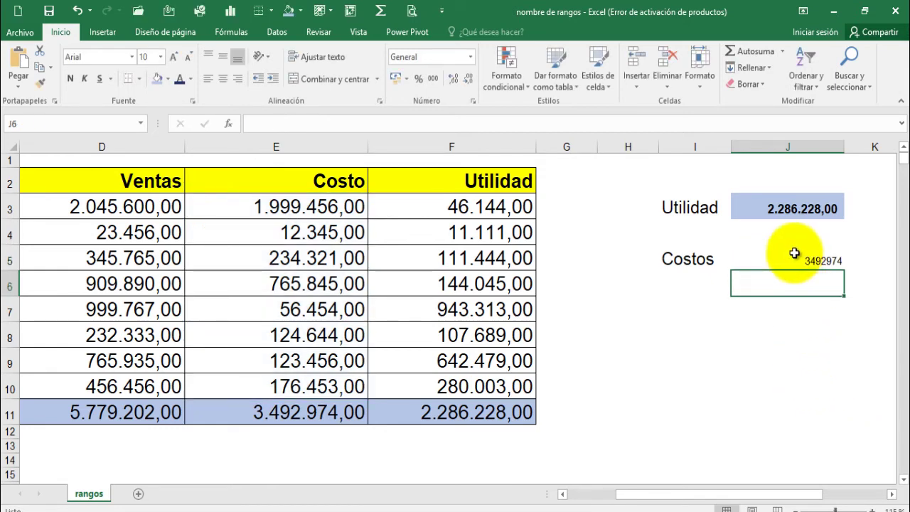
Copy the formatting of the Utilidad total in J3 onto the Costos total in J5
left_click(795, 253)
left_click(774, 207)
left_click(41, 83)
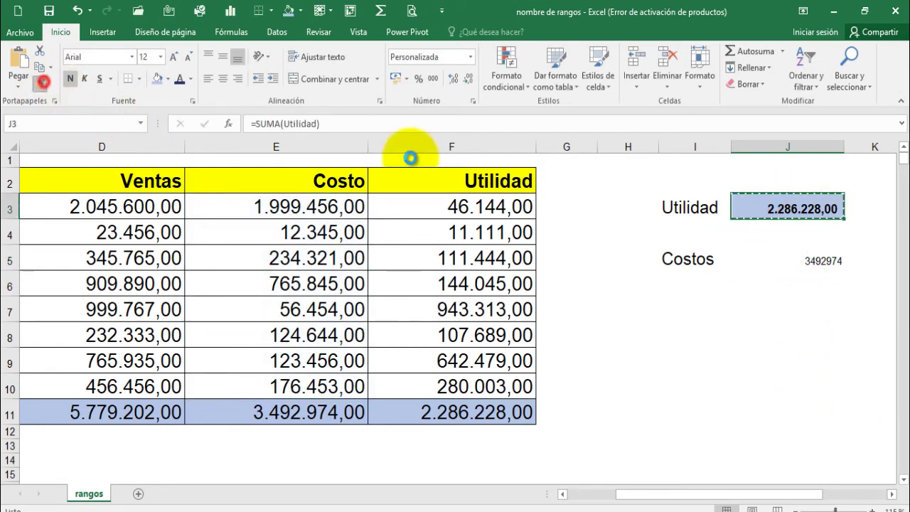
left_click(781, 256)
left_click(704, 352)
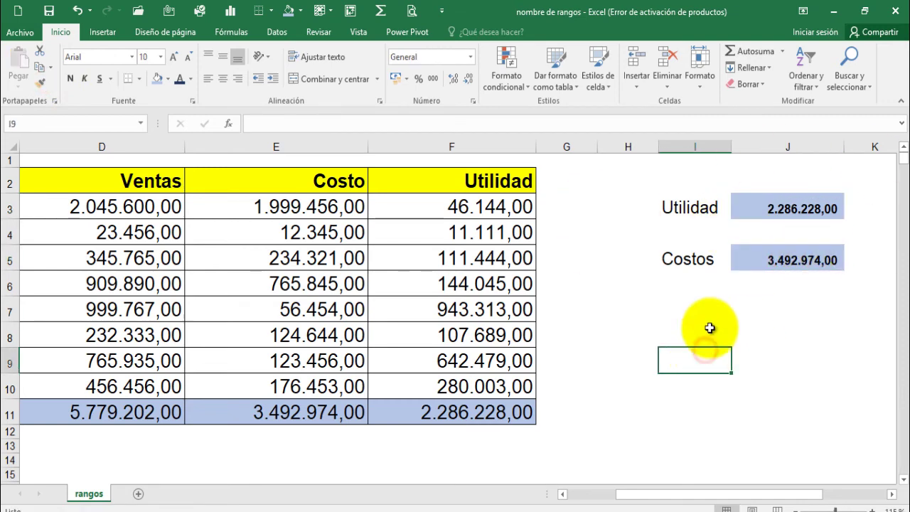
Enter the label Impuesto in I7
left_click(688, 313)
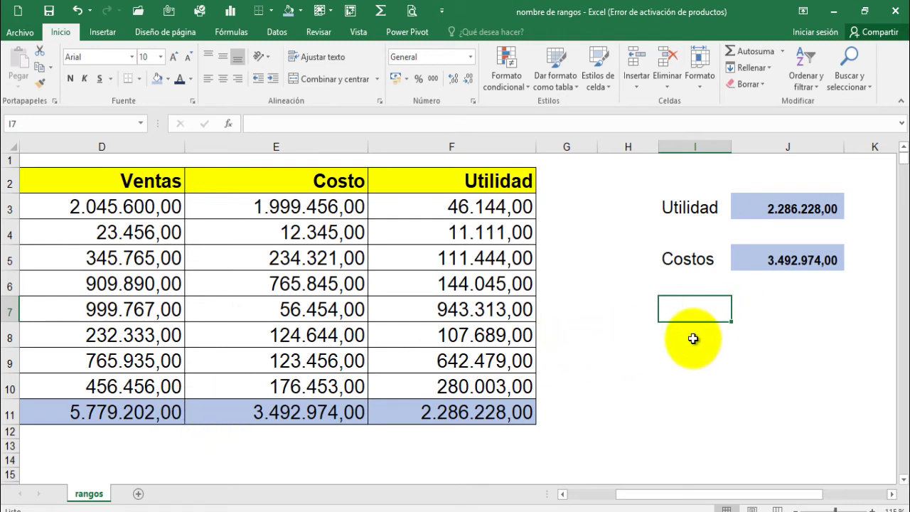
type("Impuesto")
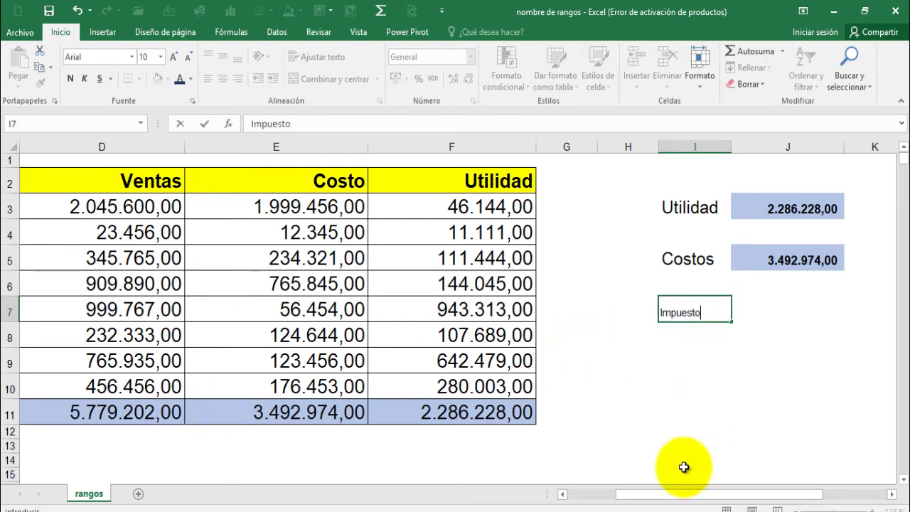
key("Return")
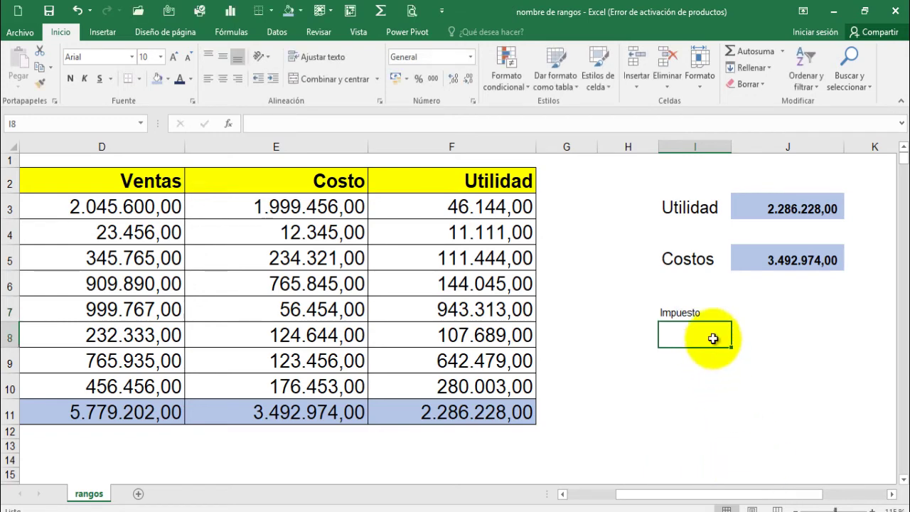
Calculate the tax in J7 as 12% of total sales with the formula =suma(ventas)*12%
left_click(739, 315)
left_click(892, 493)
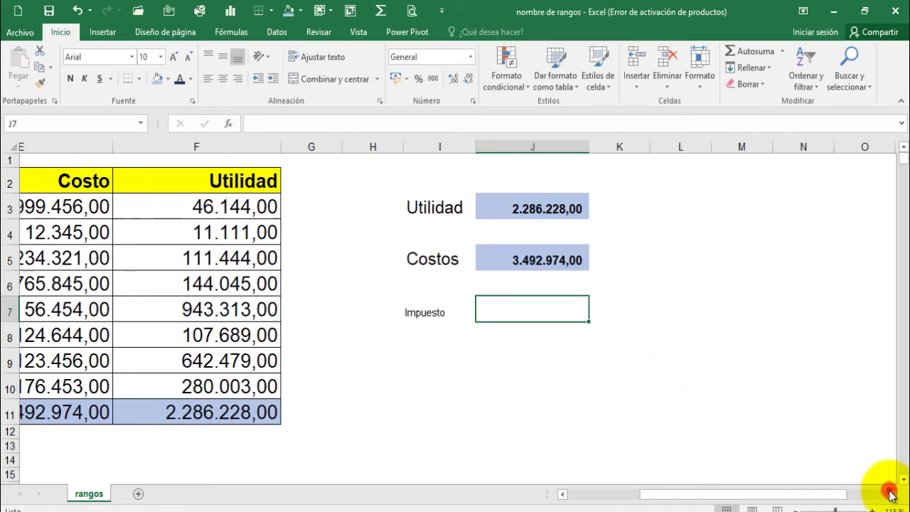
left_click(892, 493)
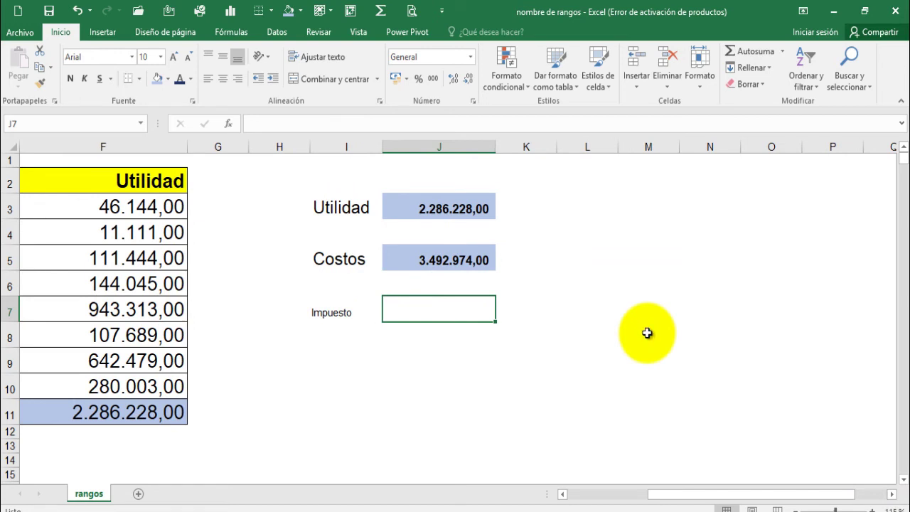
scroll(647, 333, "up", 2, "ctrl")
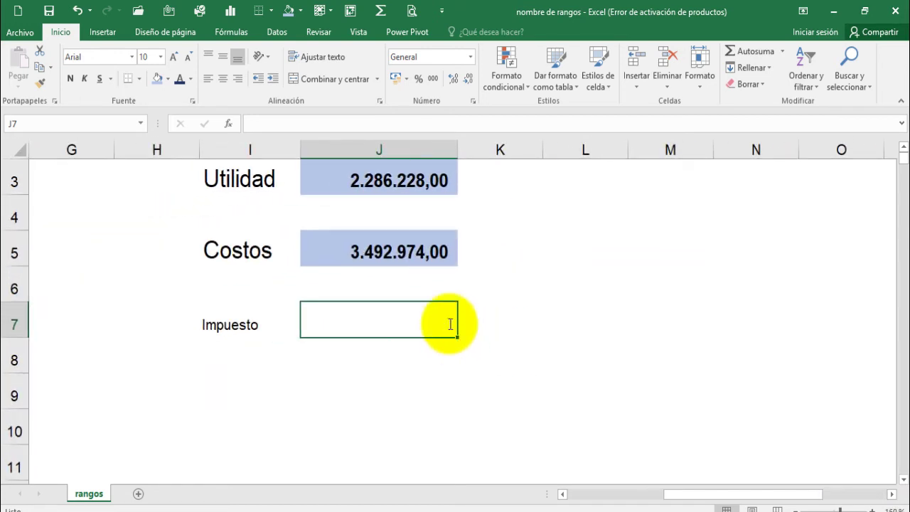
type("=su")
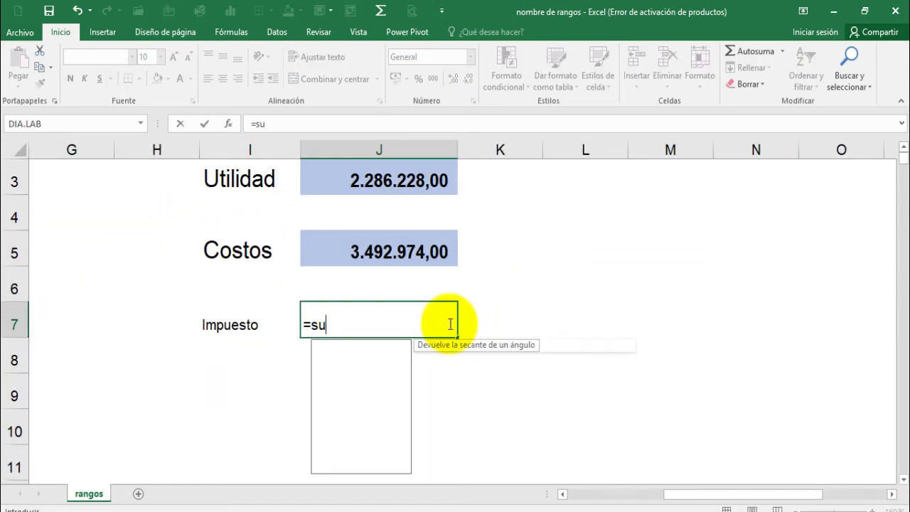
type("ma(ve")
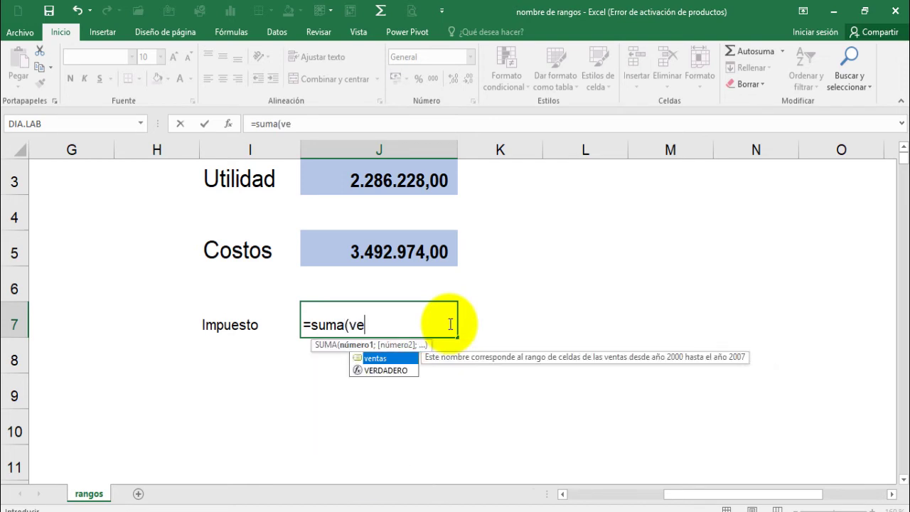
type("ntas)*12%")
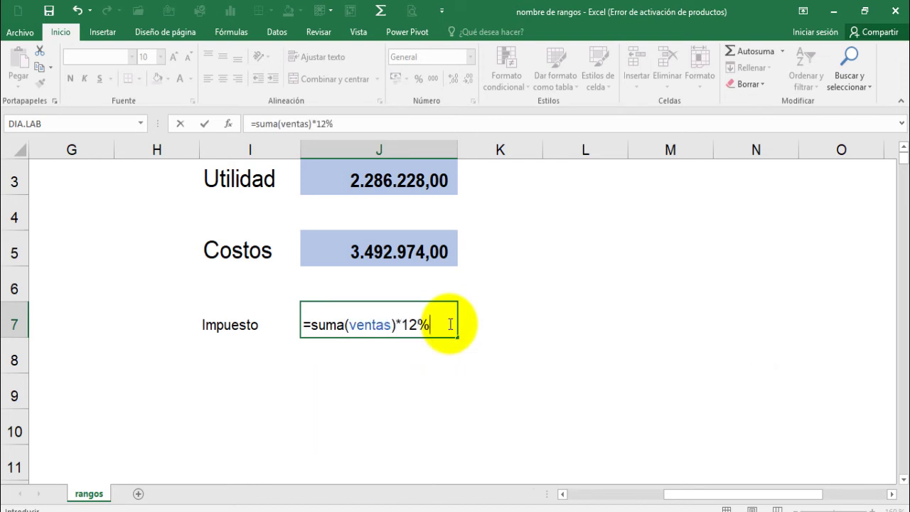
key("Return")
Format J7 with a thousands separator and two decimals, in bold at font size 12, and shade it light blue
left_click(447, 321)
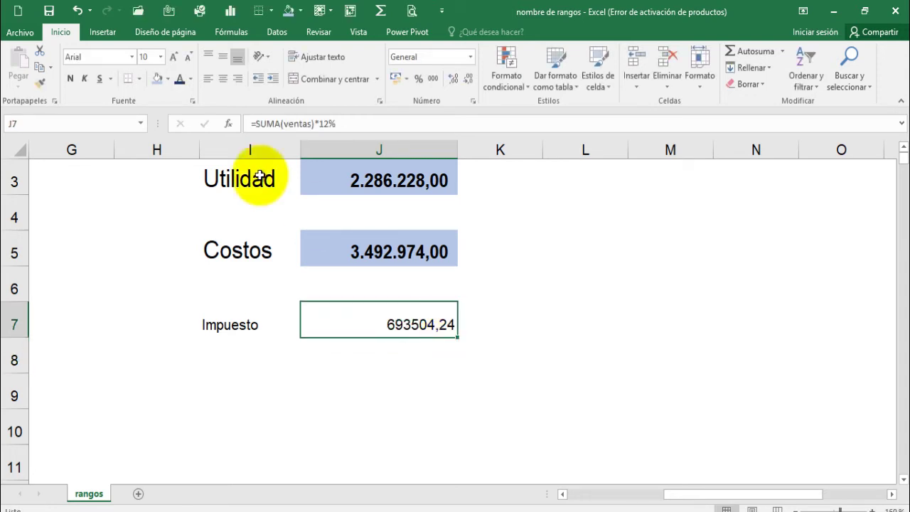
left_click(432, 78)
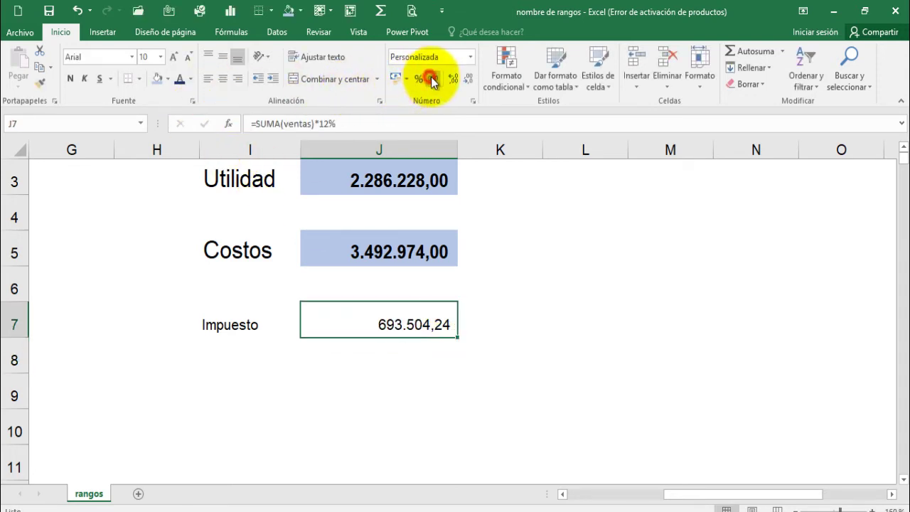
left_click(73, 79)
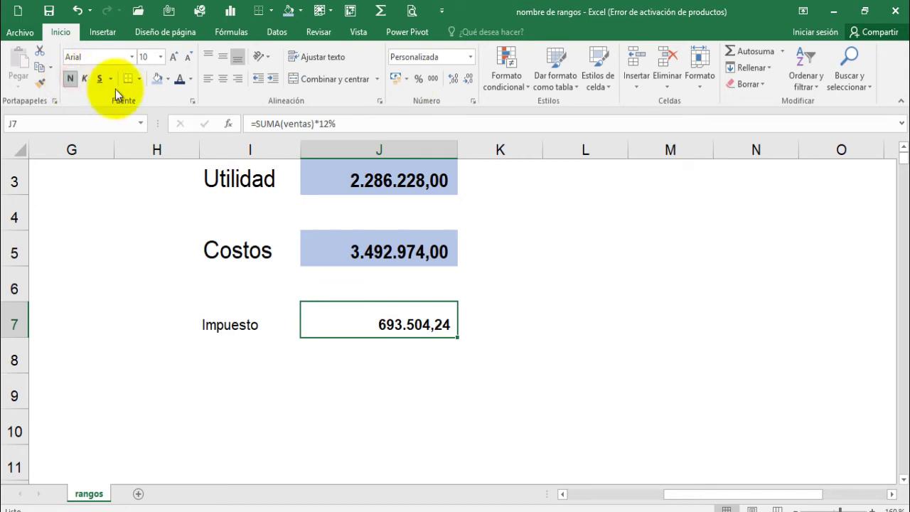
left_click(157, 79)
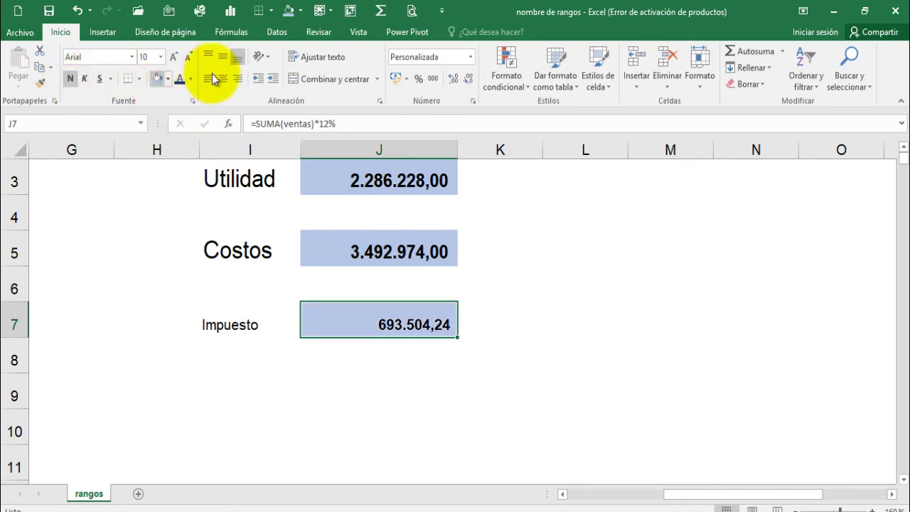
left_click(176, 61)
left_click(175, 61)
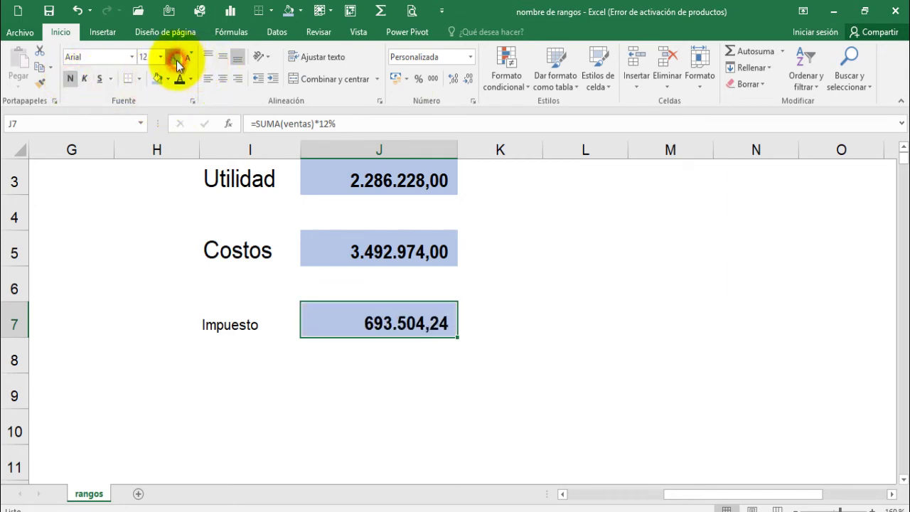
left_click(176, 62)
left_click(187, 63)
scroll(588, 256, "up", 1)
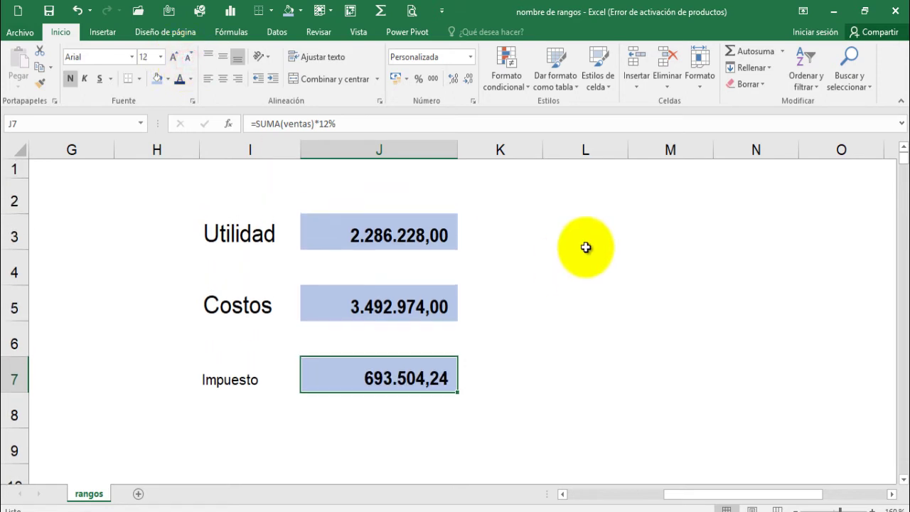
left_click(586, 234)
Enlarge the Impuesto label in I7 to font size 14
left_click(245, 384)
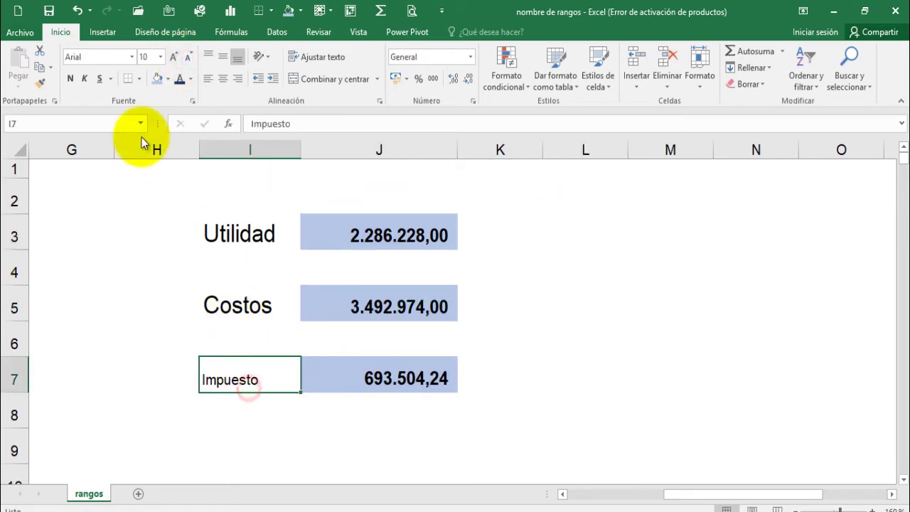
left_click(176, 61)
left_click(176, 61)
left_click(176, 61)
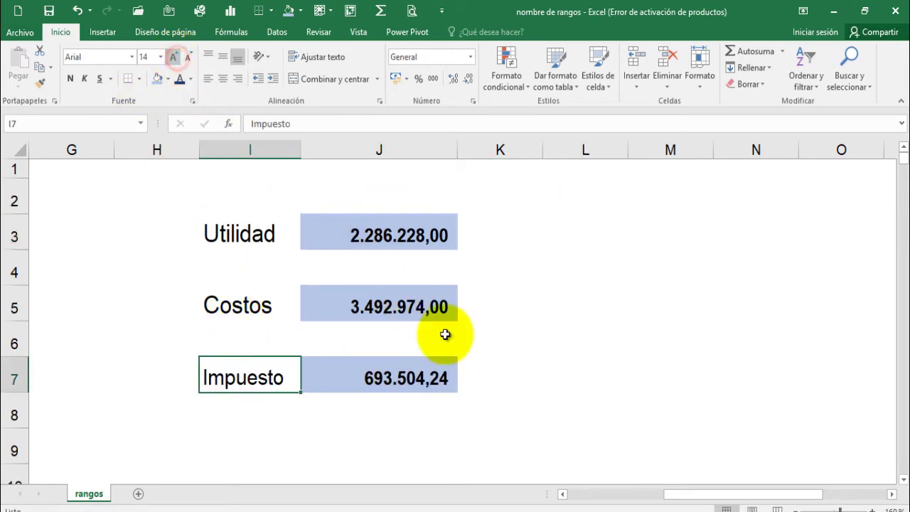
Inspect the Impuesto formula inside cell J7 and leave it without making changes
double_click(440, 371)
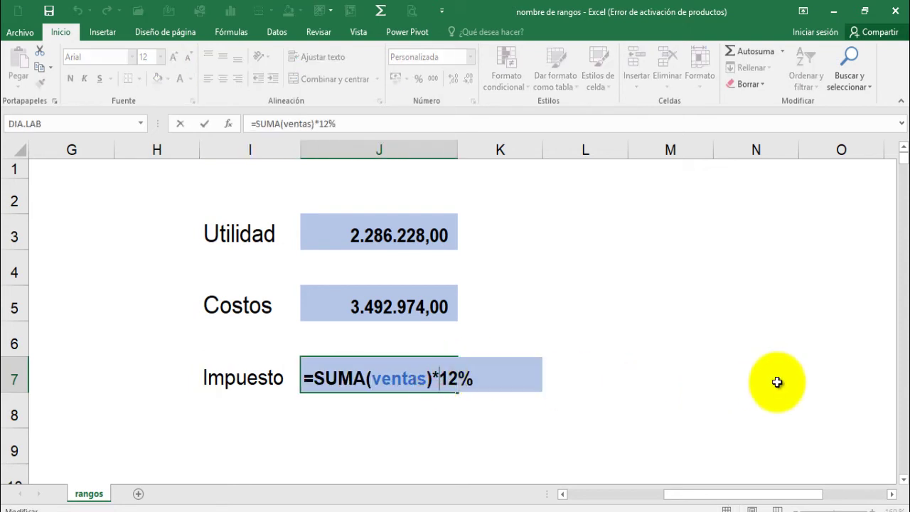
left_click(778, 382)
left_click(550, 283)
key("Escape")
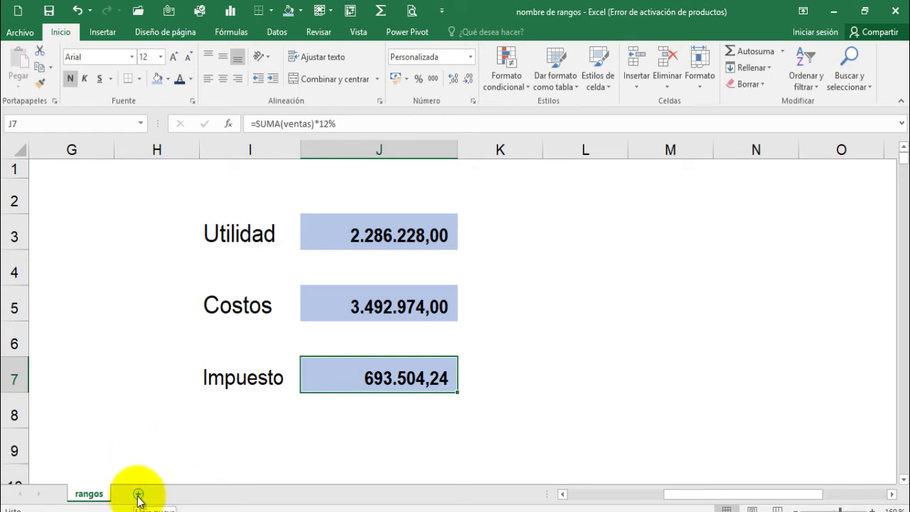
left_click(508, 280)
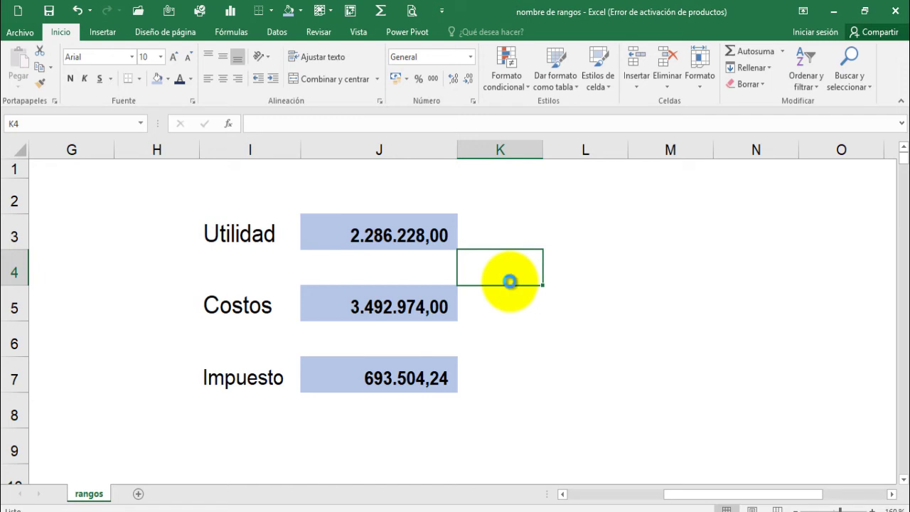
key("ctrl+F11")
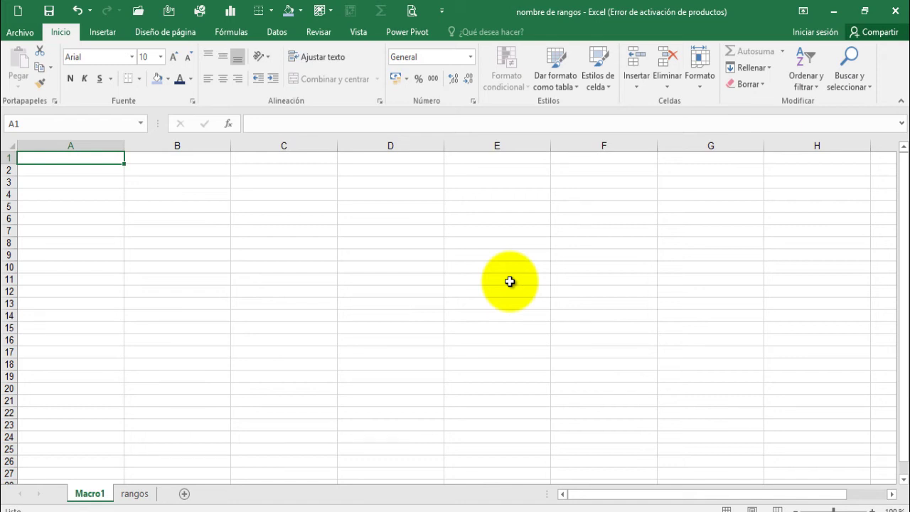
right_click(87, 496)
left_click(130, 344)
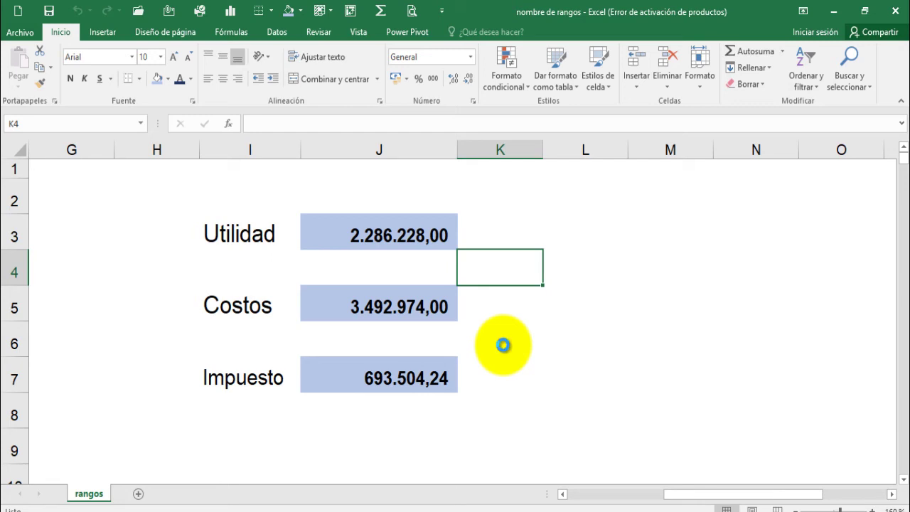
key("alt+F11")
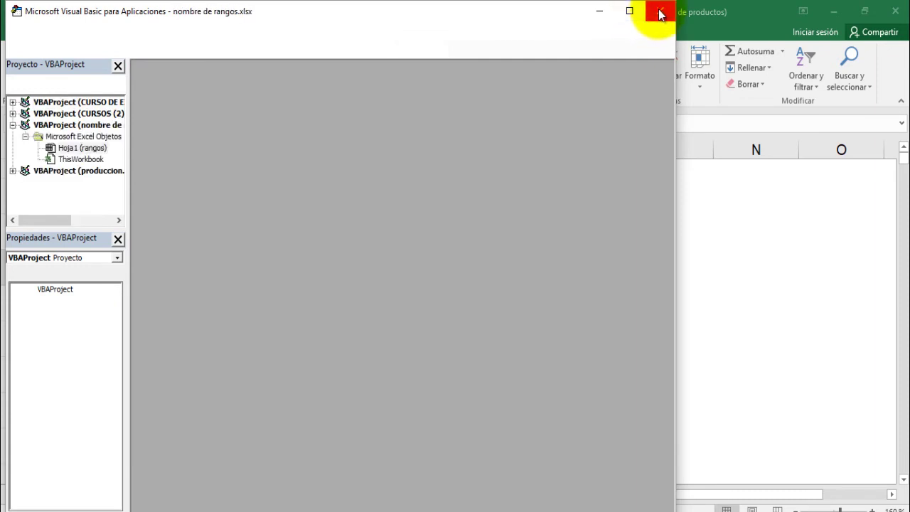
left_click(660, 13)
left_click(570, 255)
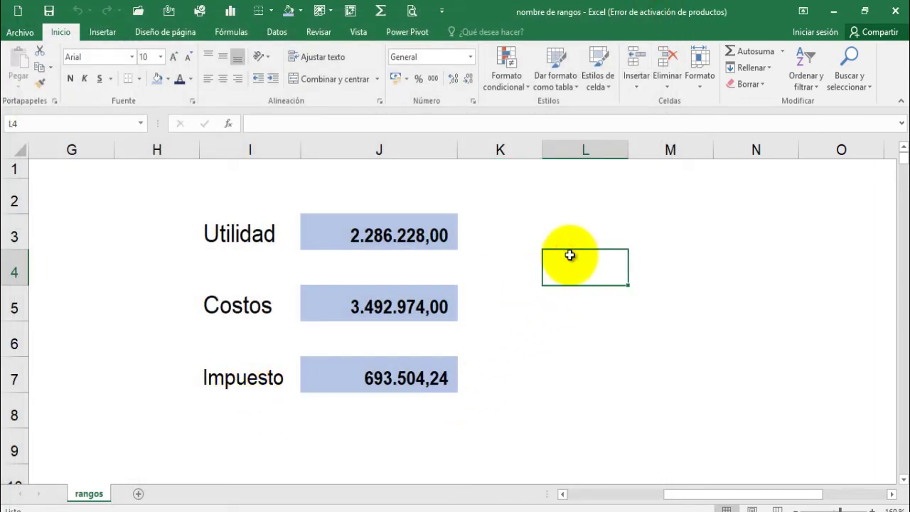
Insert a new blank worksheet before the rangos sheet and display it enlarged at 175% zoom
key("shift+F11")
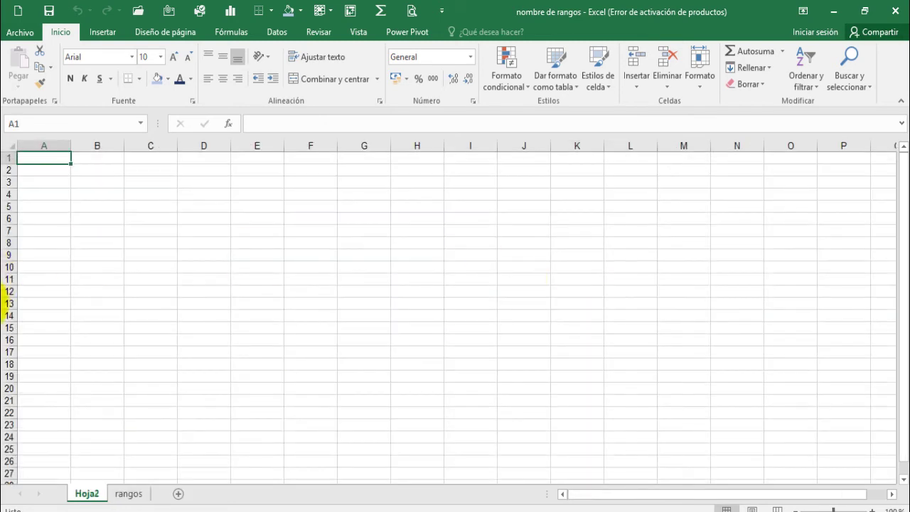
left_click(342, 250)
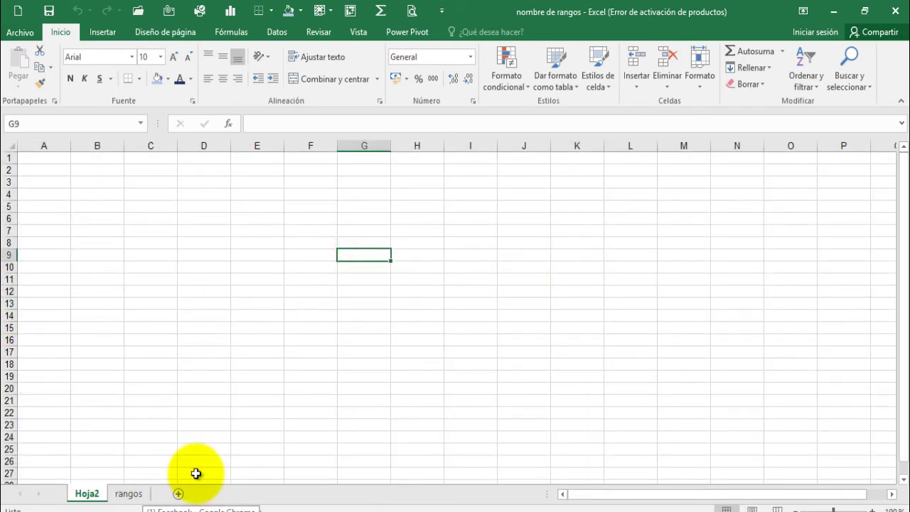
left_click(129, 493)
left_click(84, 492)
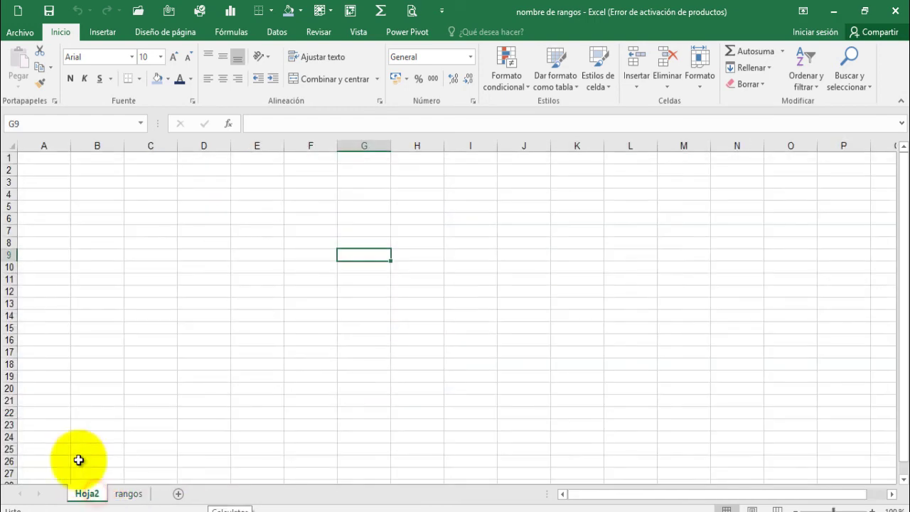
scroll(332, 325, "up", 4)
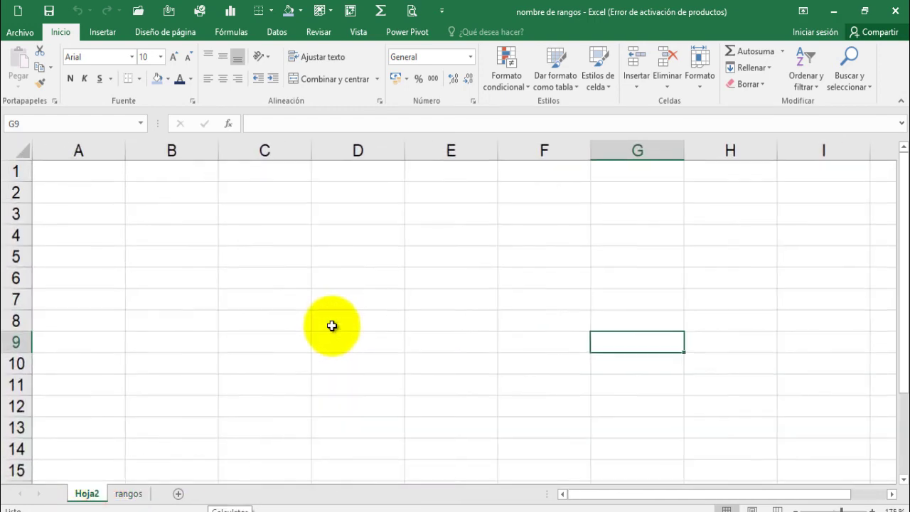
Enter =SUMA(ventas) in C4 of Hoja2 and format it with a thousands separator and two decimals
left_click(291, 242)
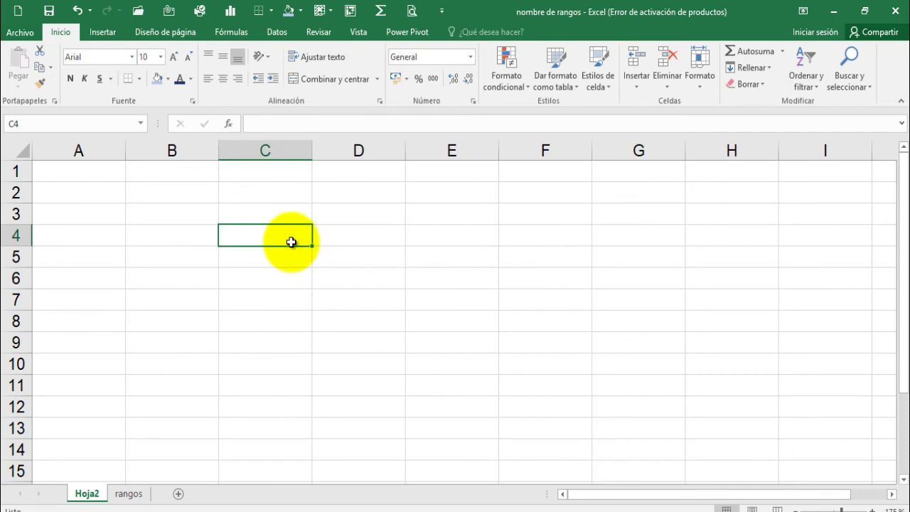
type("=")
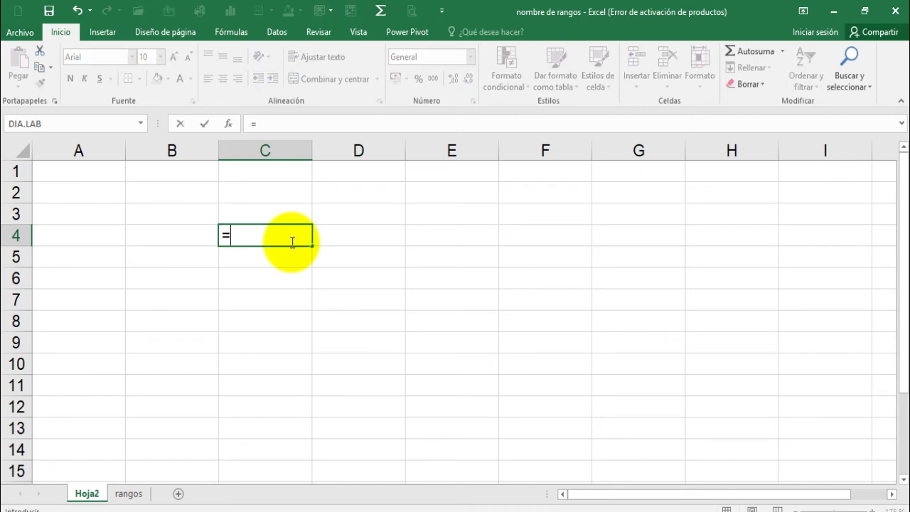
type("suma(v")
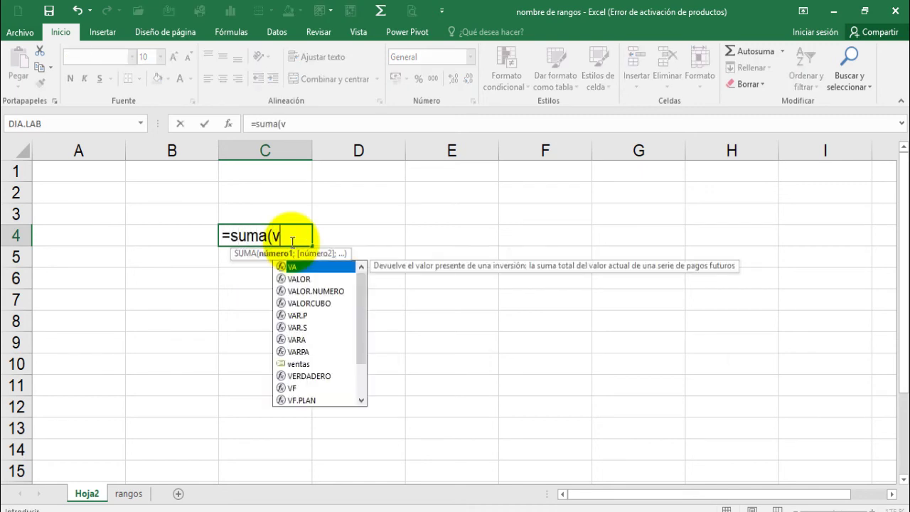
type("entas)")
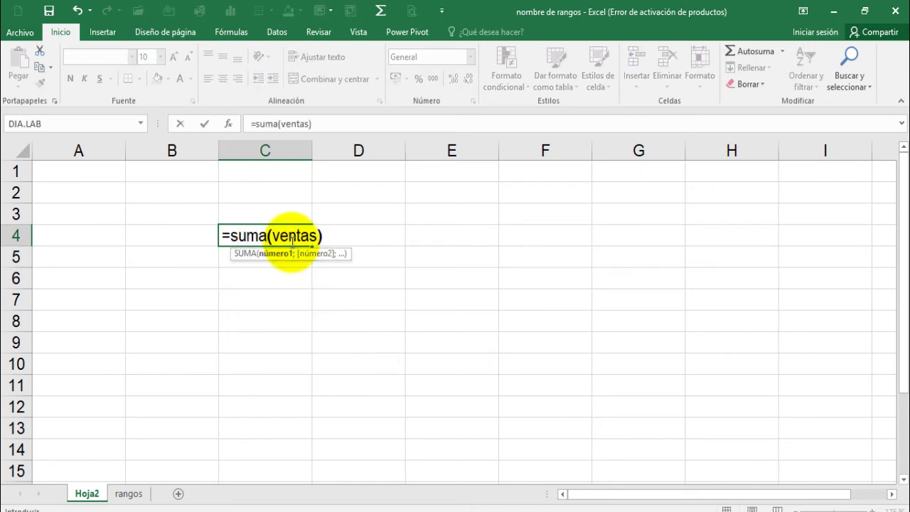
key("Return")
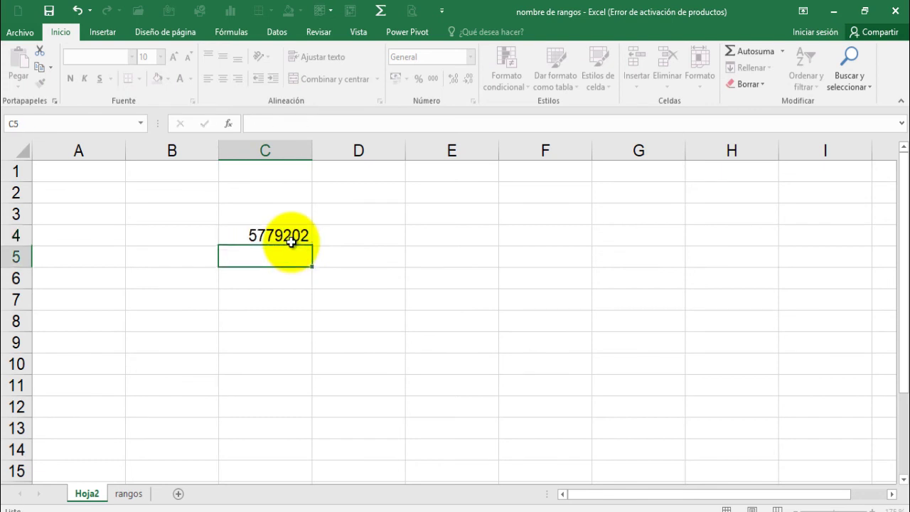
left_click(293, 238)
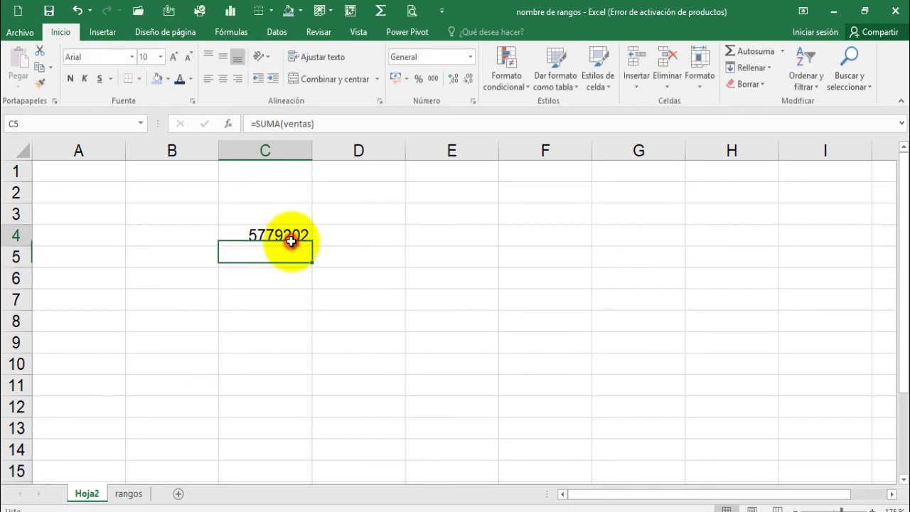
left_click(433, 78)
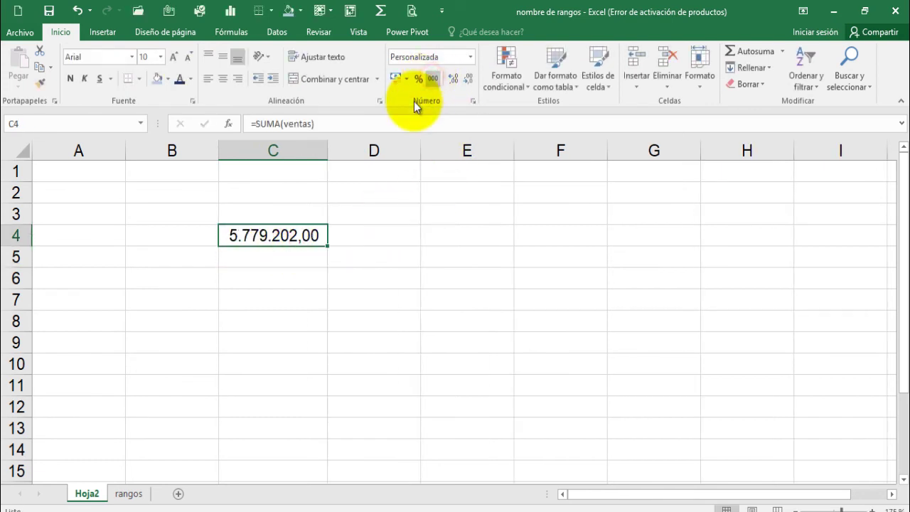
Check the sales total in D11 of the rangos sheet against the Hoja2 result, and return to Hoja2
left_click(131, 494)
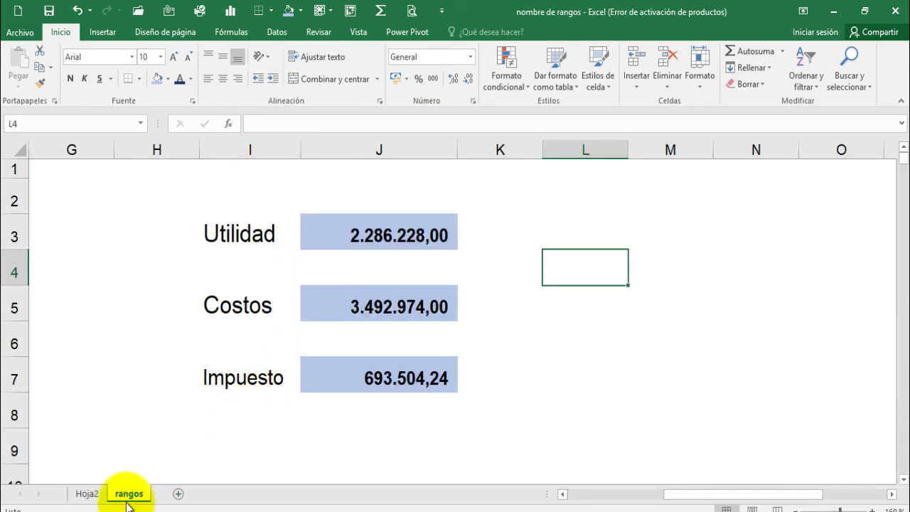
scroll(563, 494, "left", 3)
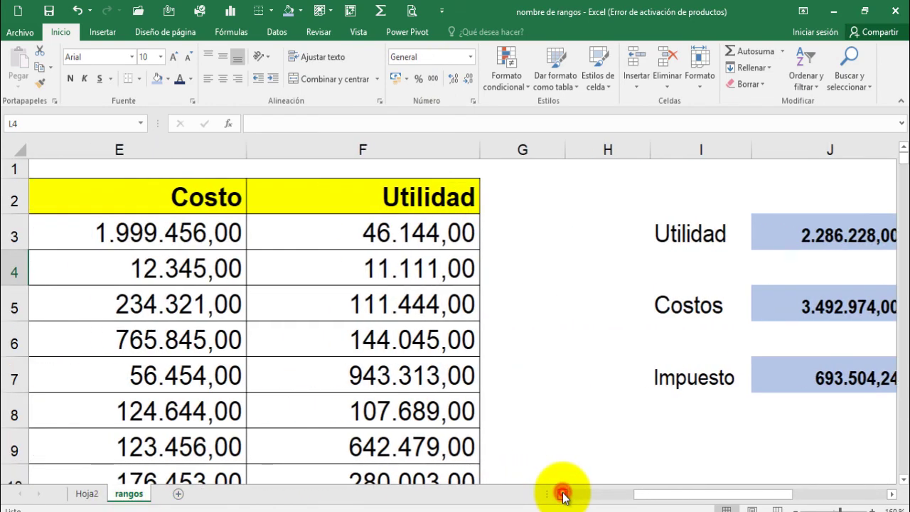
scroll(270, 377, "down", 2)
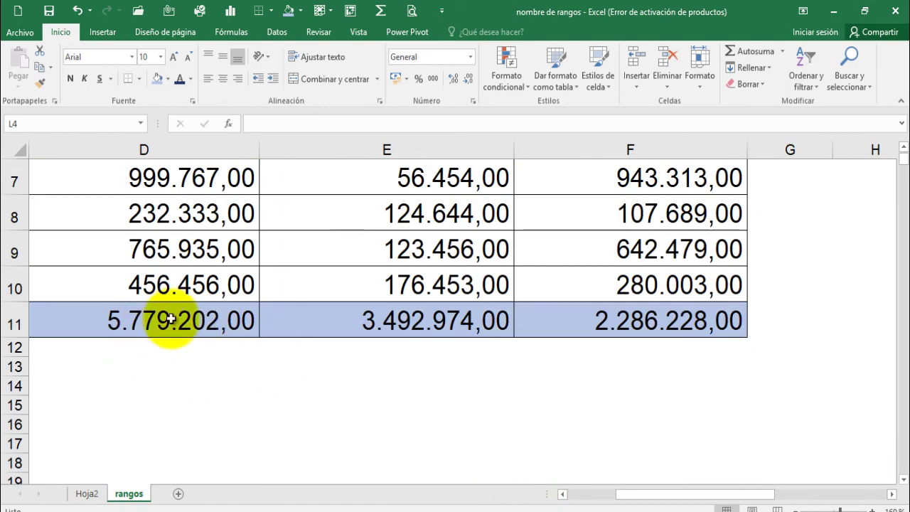
left_click(94, 495)
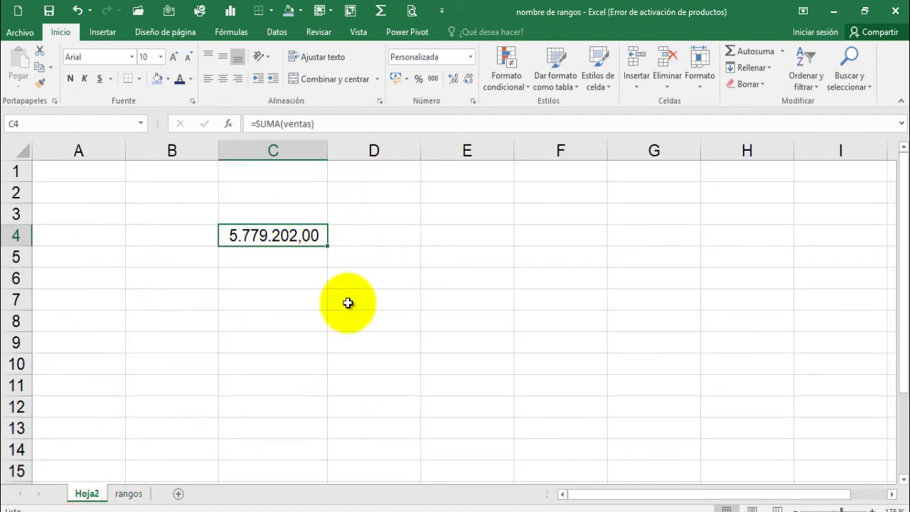
Enter =SUMA(costos) in D4 and format it with a thousands separator and two decimals
left_click(393, 235)
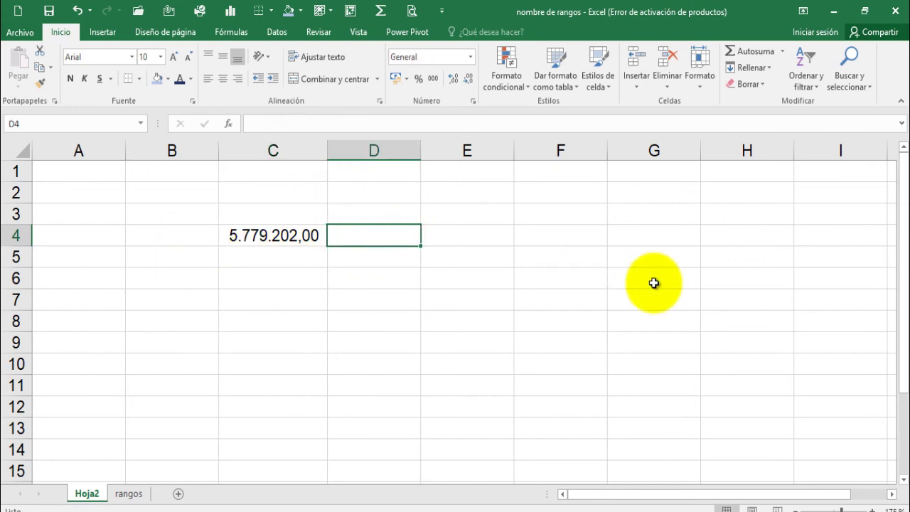
type("=suma")
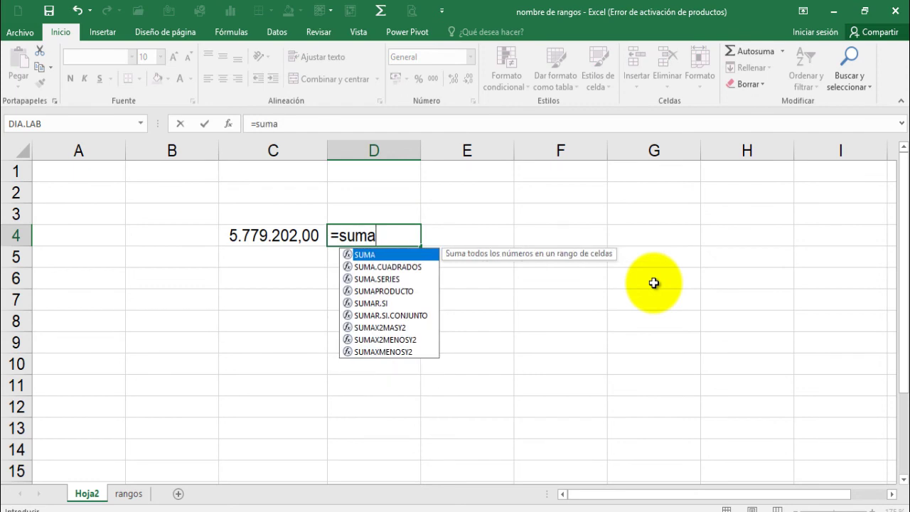
type("(cost")
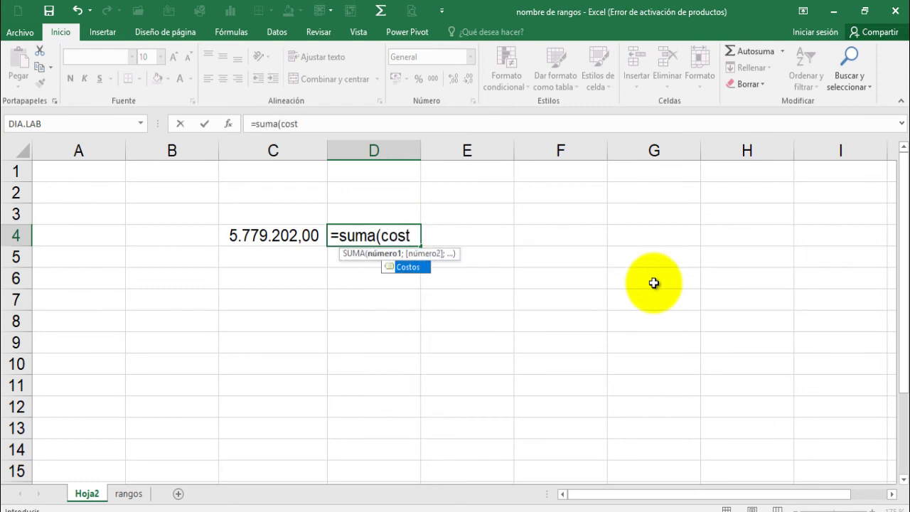
type("os)")
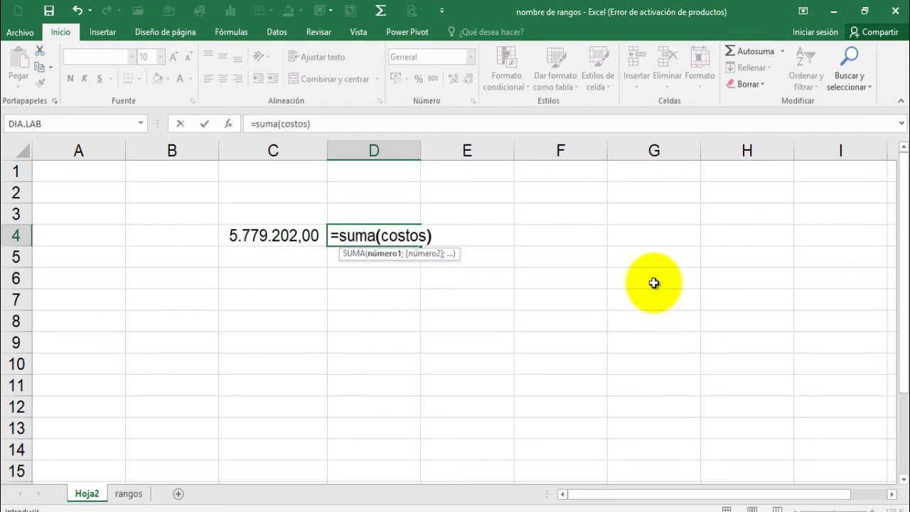
key("Return")
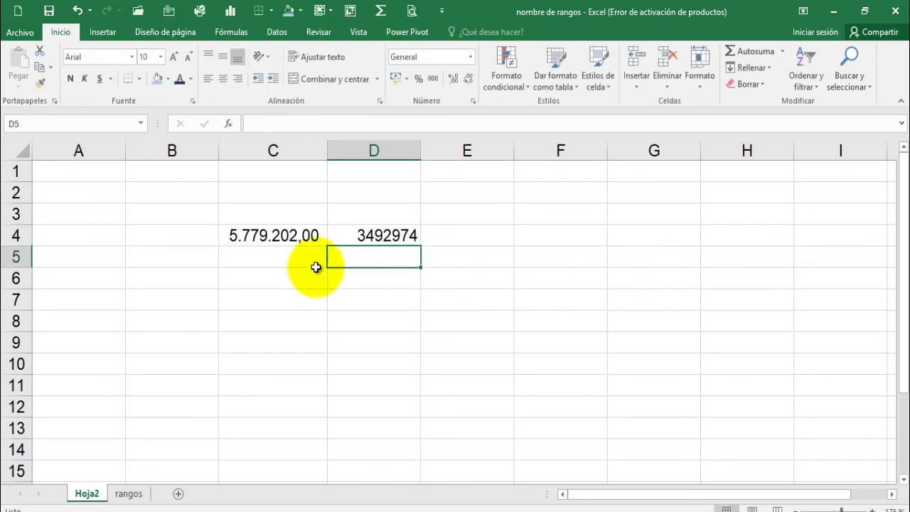
left_click(370, 240)
left_click(433, 81)
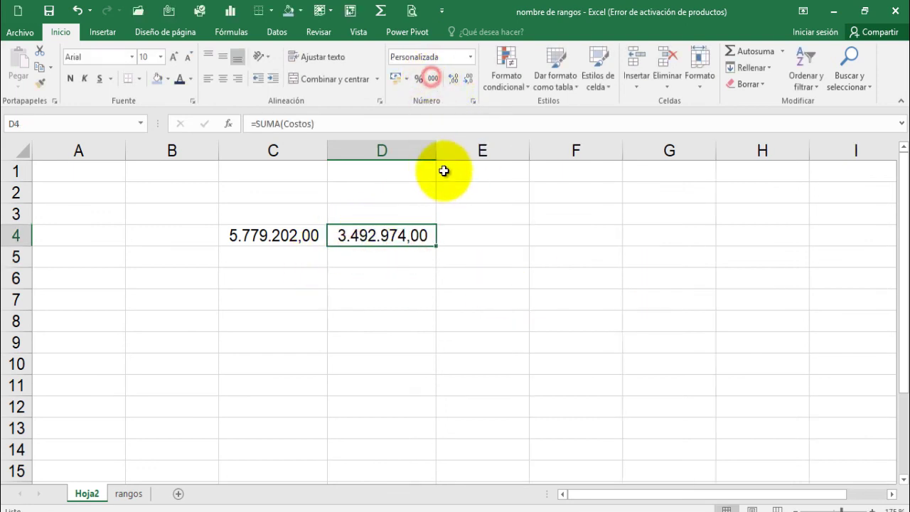
Calculate the profit in E4 with the formula =C4-D4
left_click(504, 235)
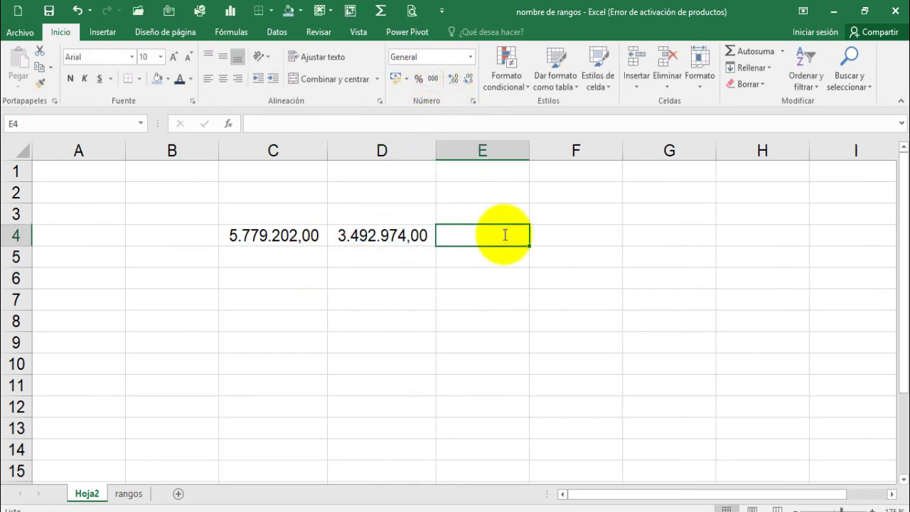
type("=")
left_click(250, 235)
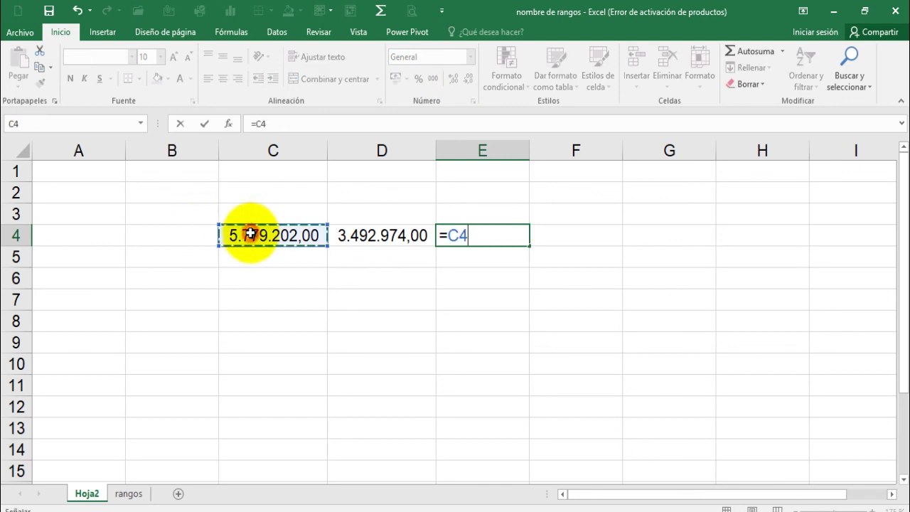
type("-")
left_click(358, 237)
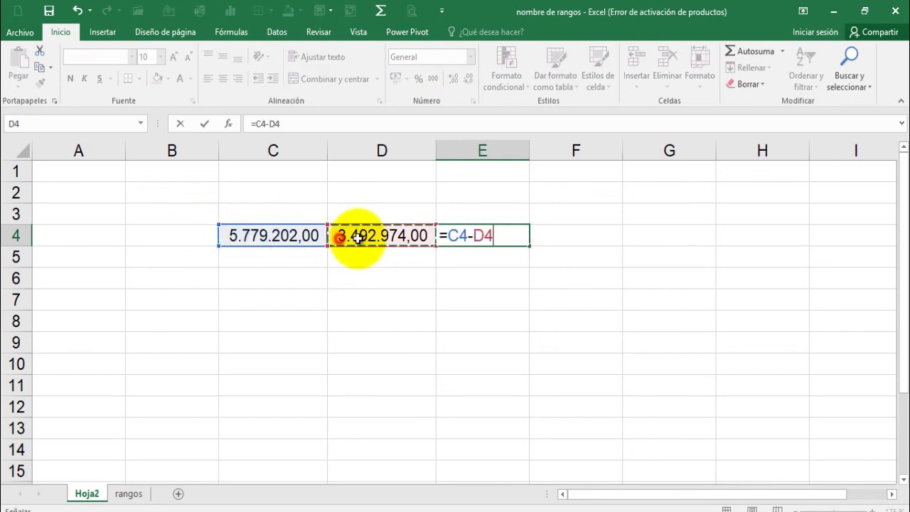
key("Return")
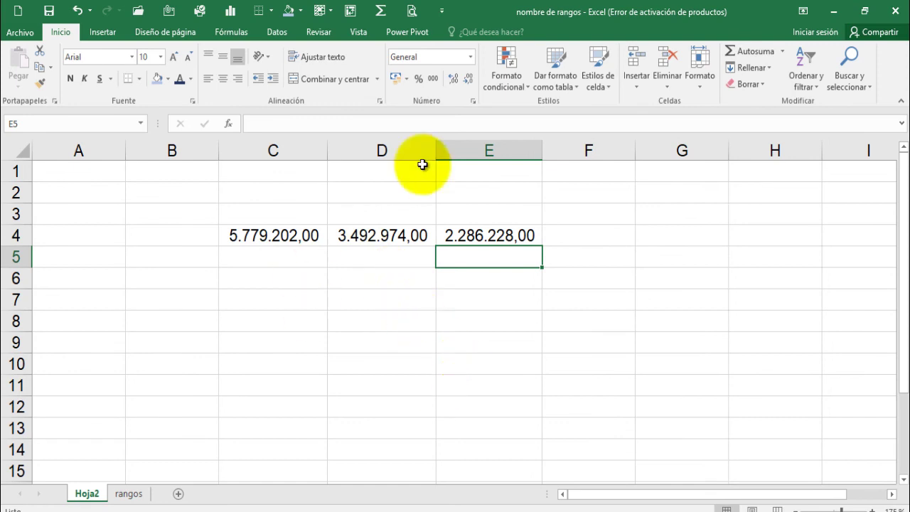
Give C4:E4 all borders, a light blue fill and bold text
left_click_drag(234, 235, 483, 235)
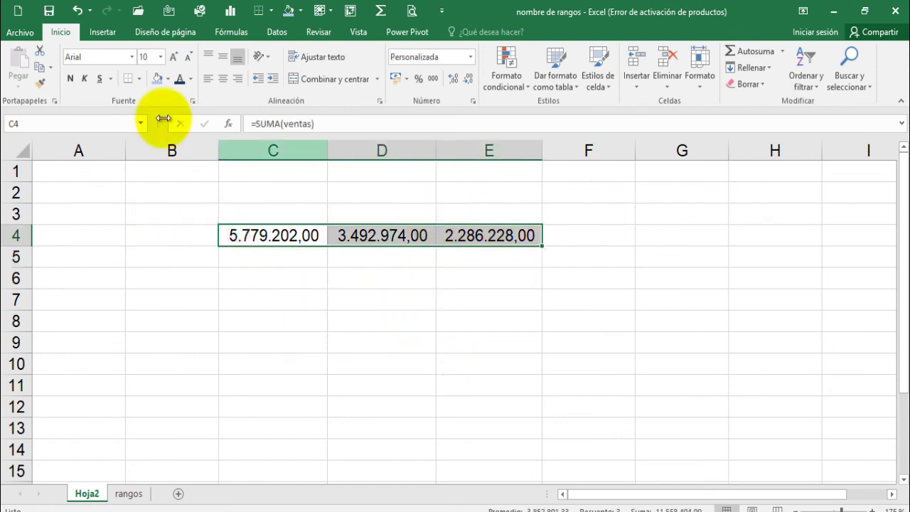
left_click(140, 84)
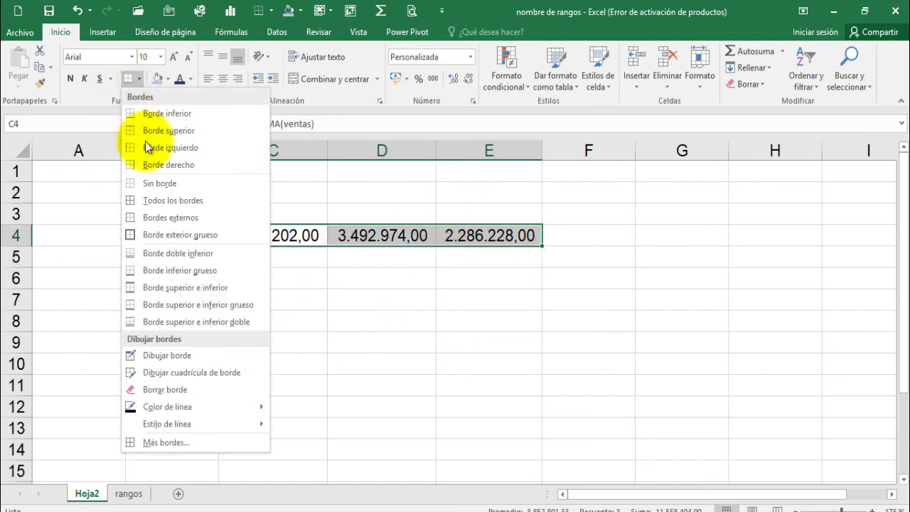
left_click(146, 204)
left_click(155, 81)
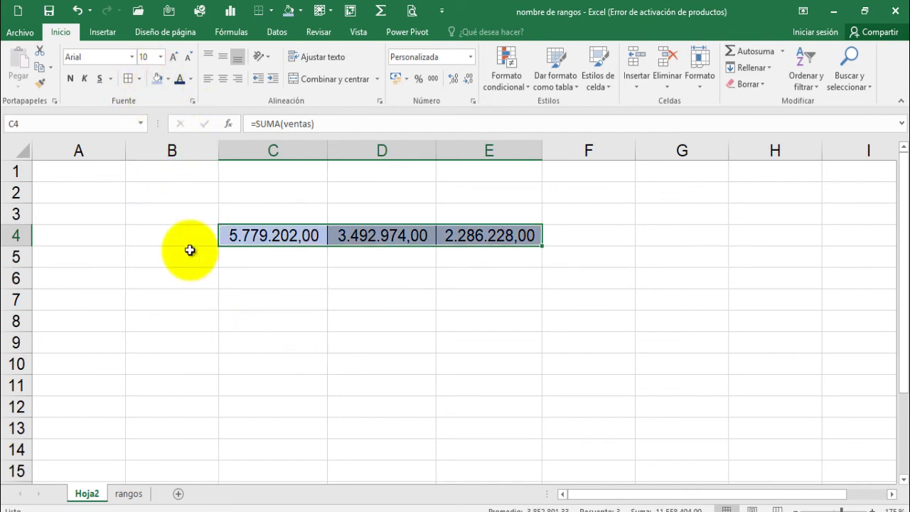
left_click(71, 78)
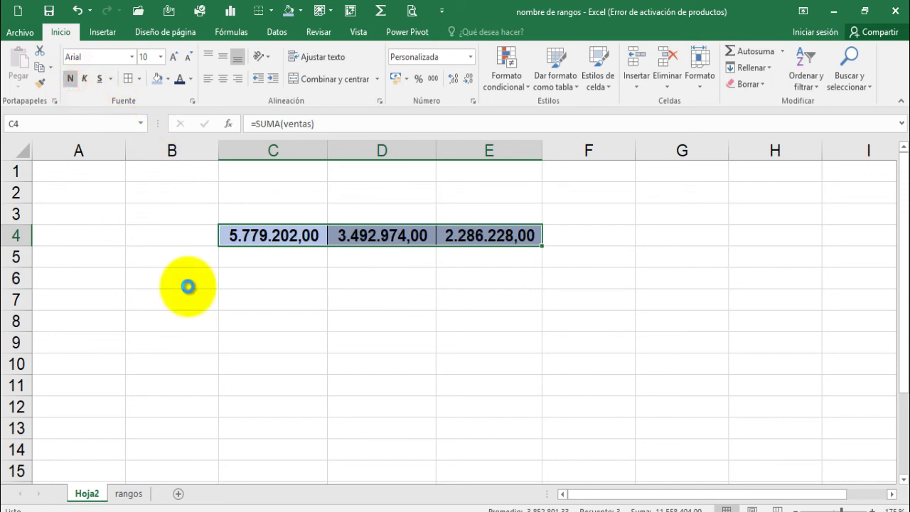
scroll(188, 286, "up", 3)
left_click(165, 290)
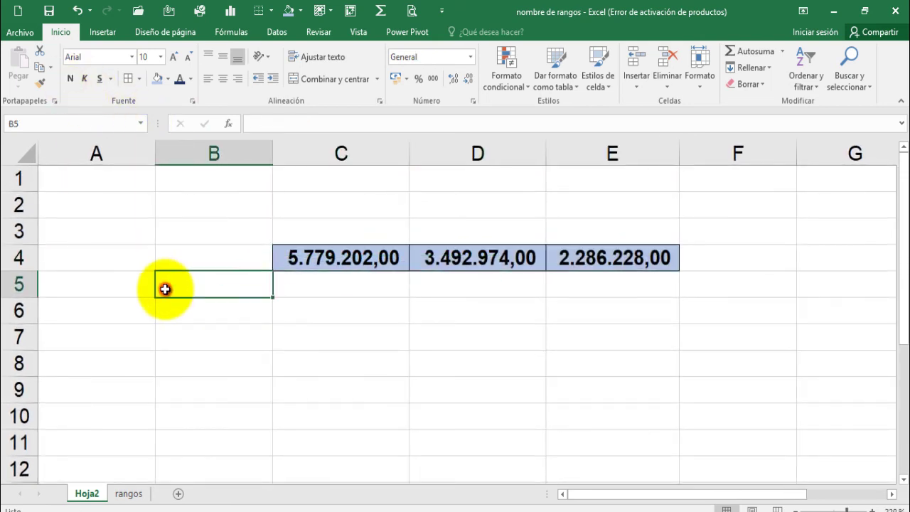